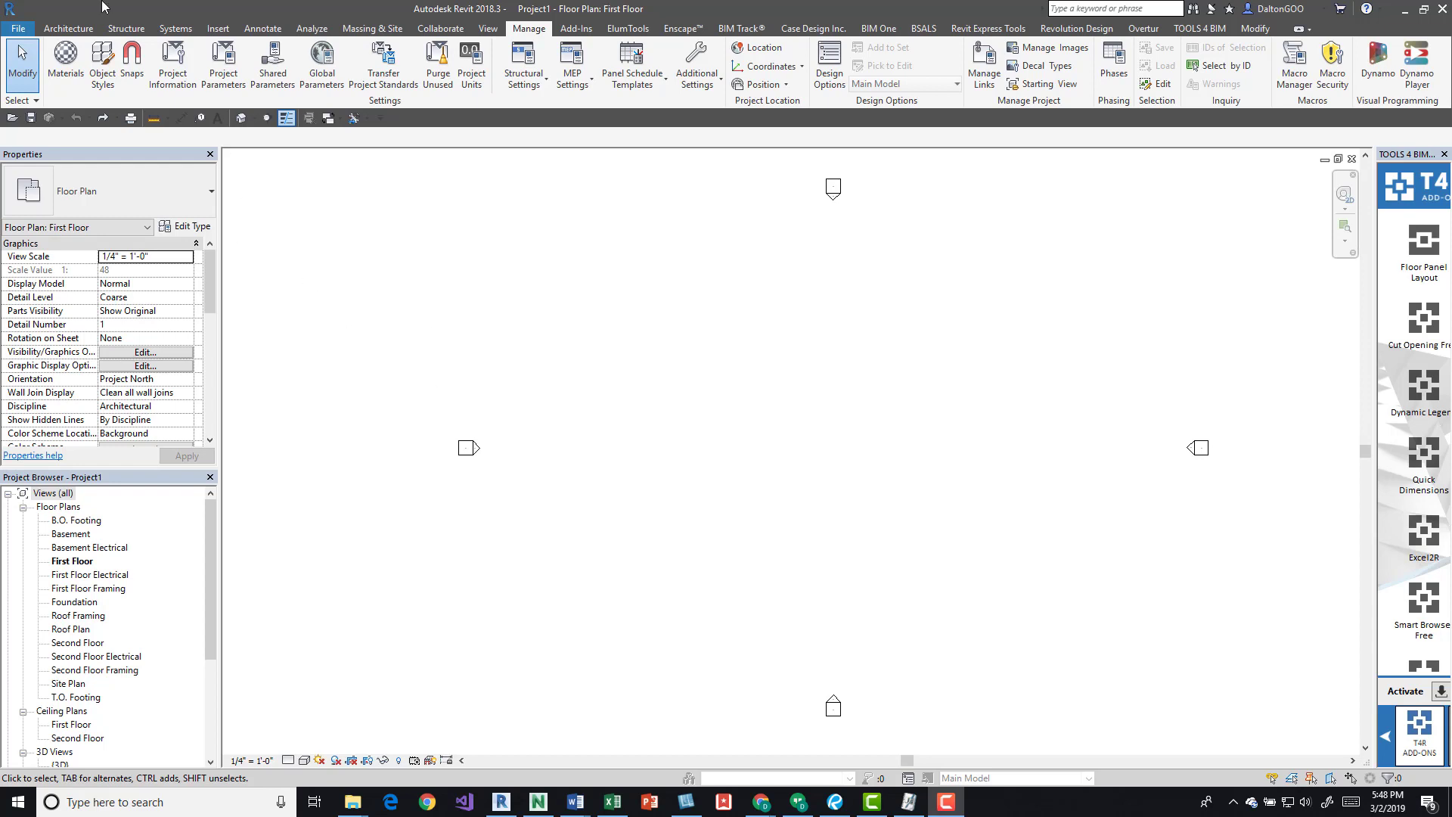
Step: Switch the ribbon to the Architecture tools for the empty First Floor plan
{"action": "left_click", "coordinate": [74, 28]}
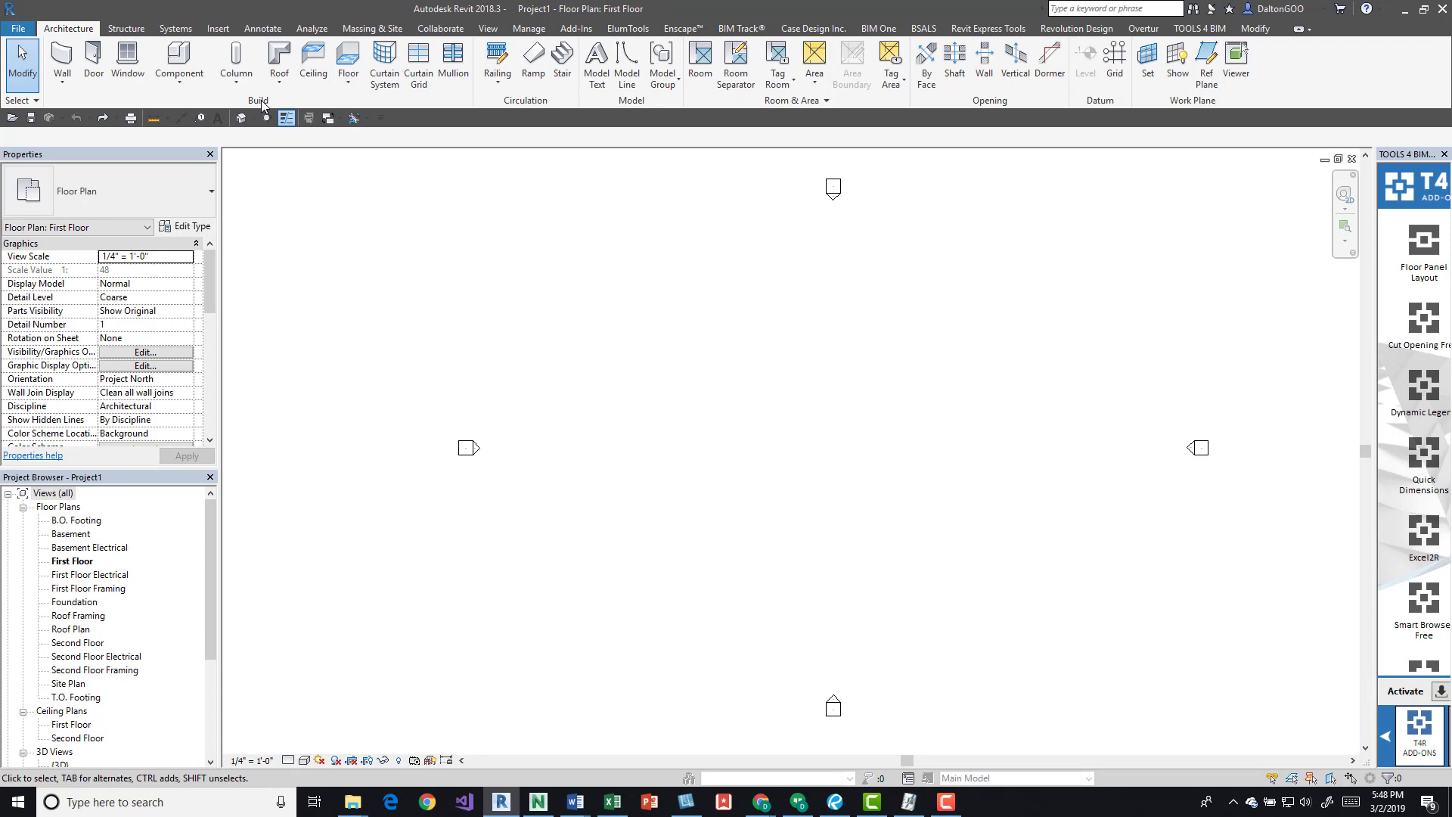
{"action": "left_click", "coordinate": [348, 56]}
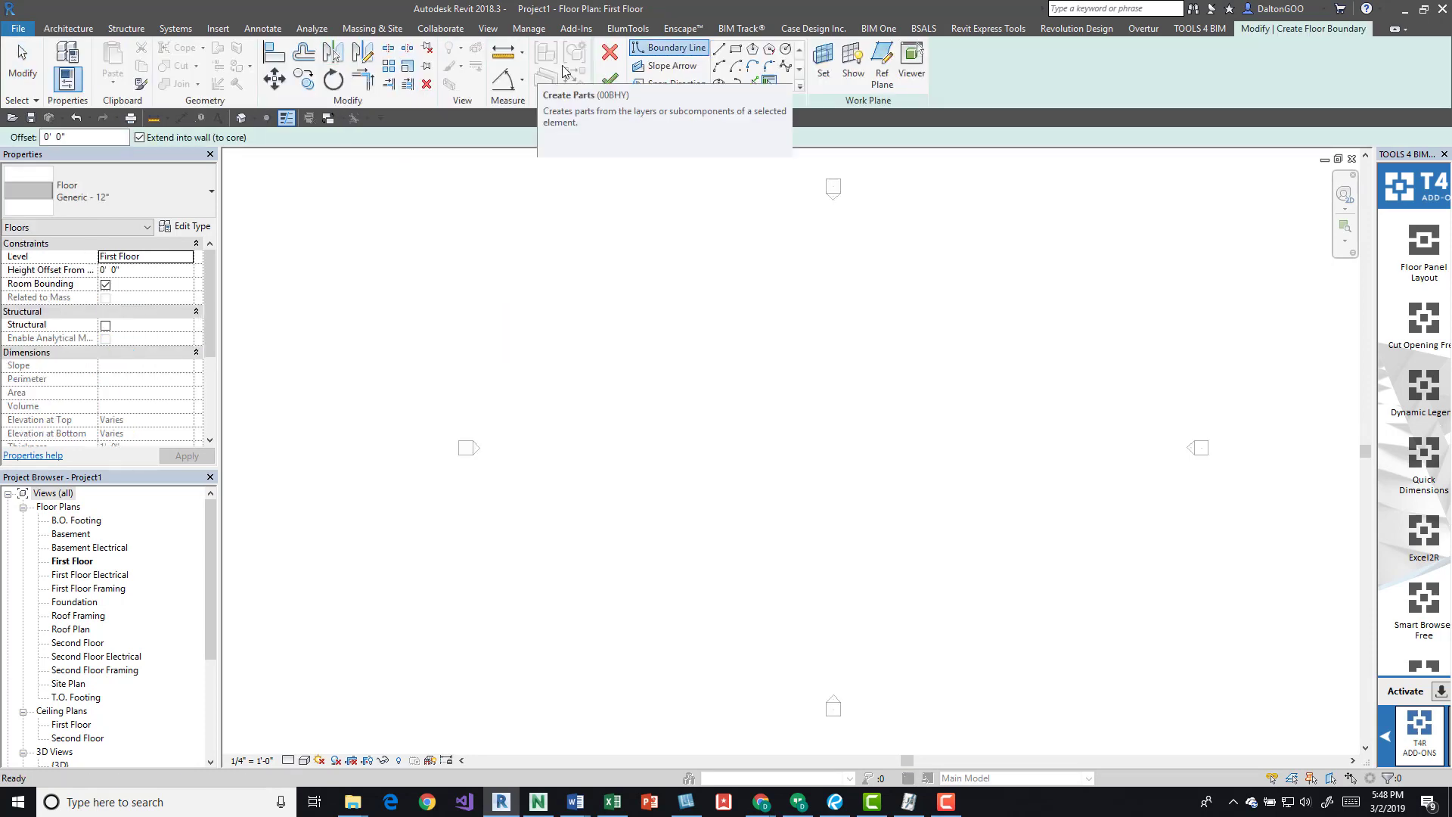
{"action": "key", "text": "Escape"}
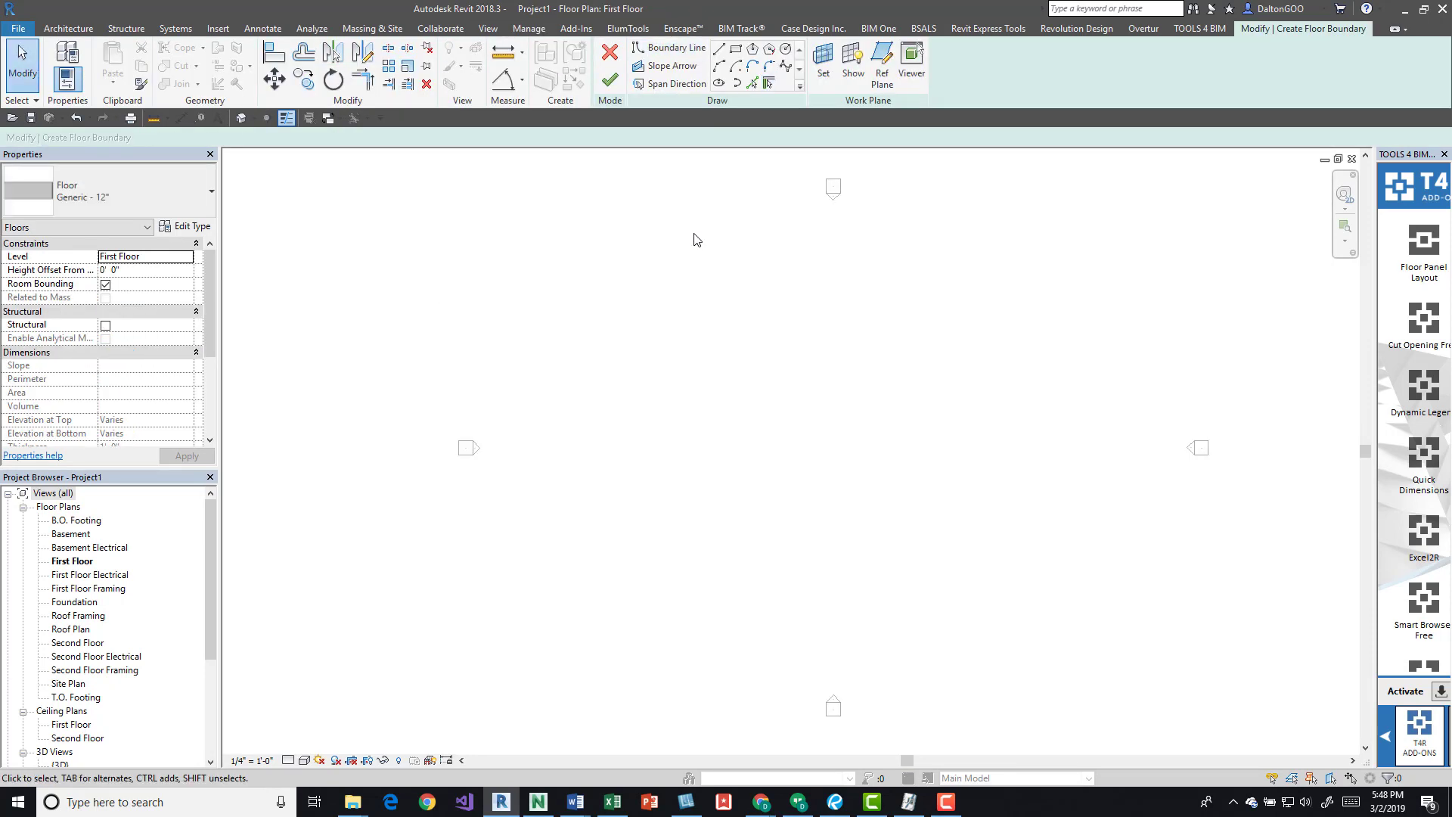
{"action": "left_click", "coordinate": [610, 80]}
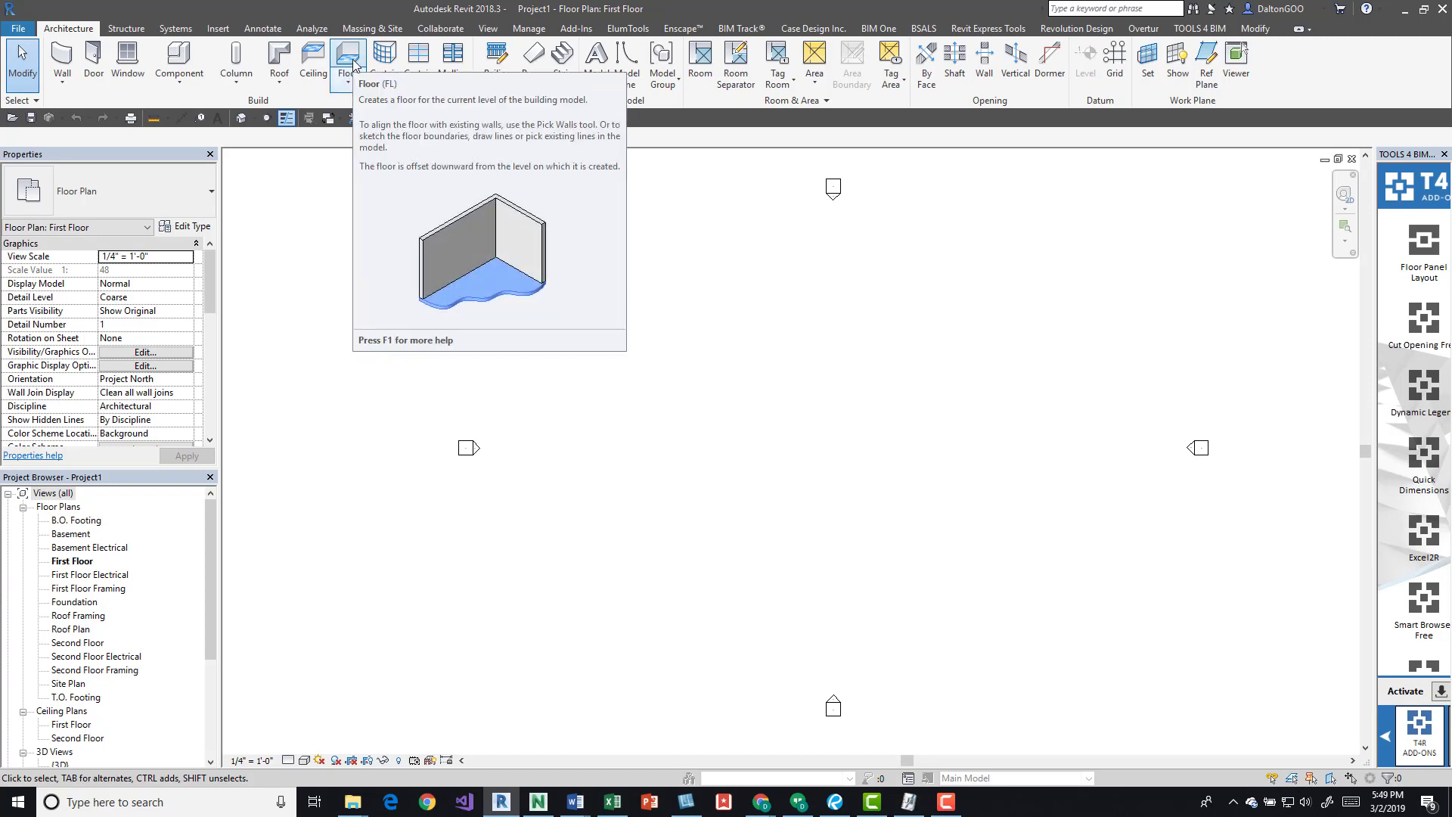
Step: Start a new floor and sketch a rectangular boundary on the First Floor plan
{"action": "left_click", "coordinate": [347, 83]}
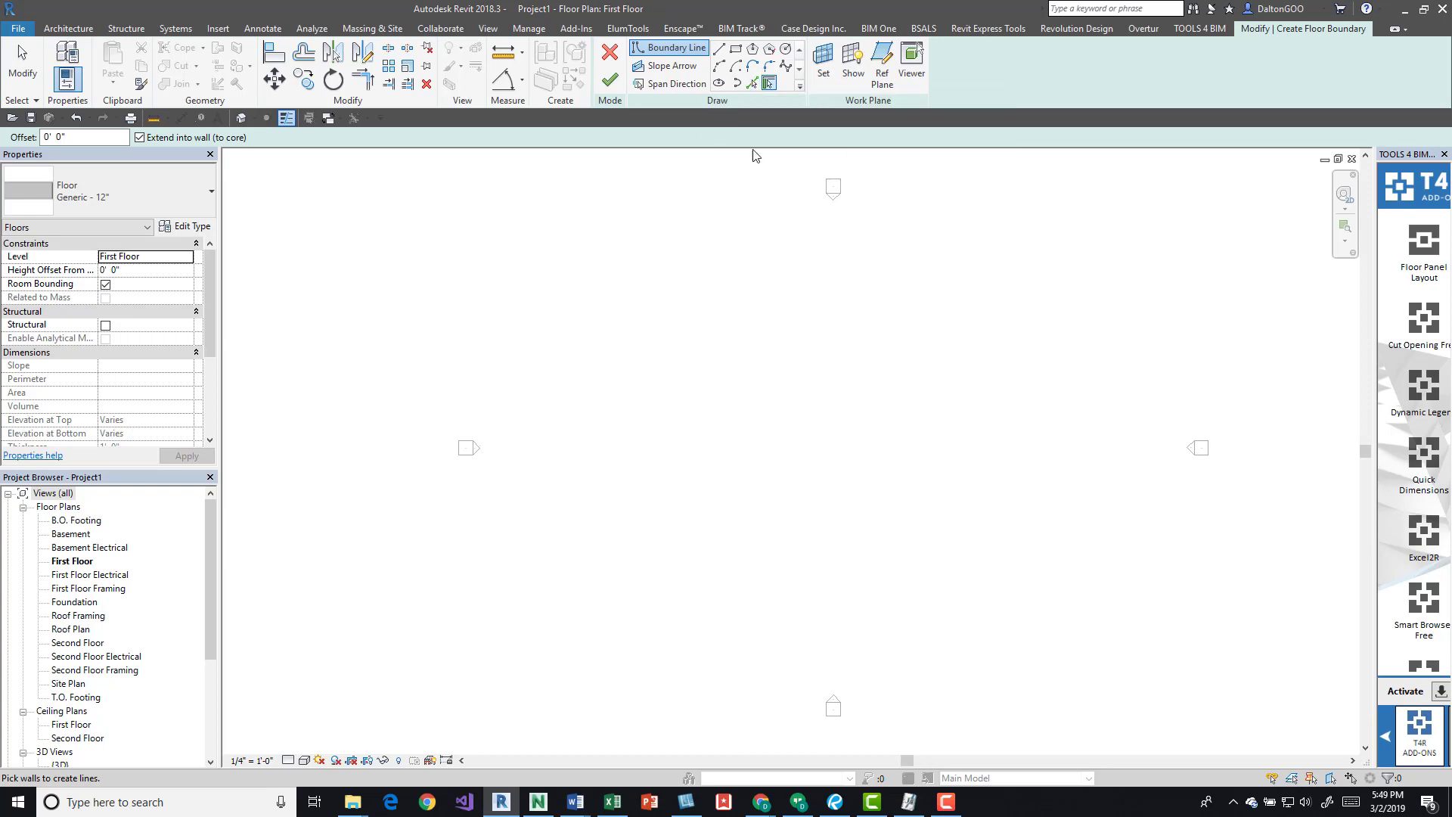
{"action": "left_click", "coordinate": [735, 48]}
{"action": "scroll", "coordinate": [597, 390], "scroll_direction": "down", "scroll_amount": 3}
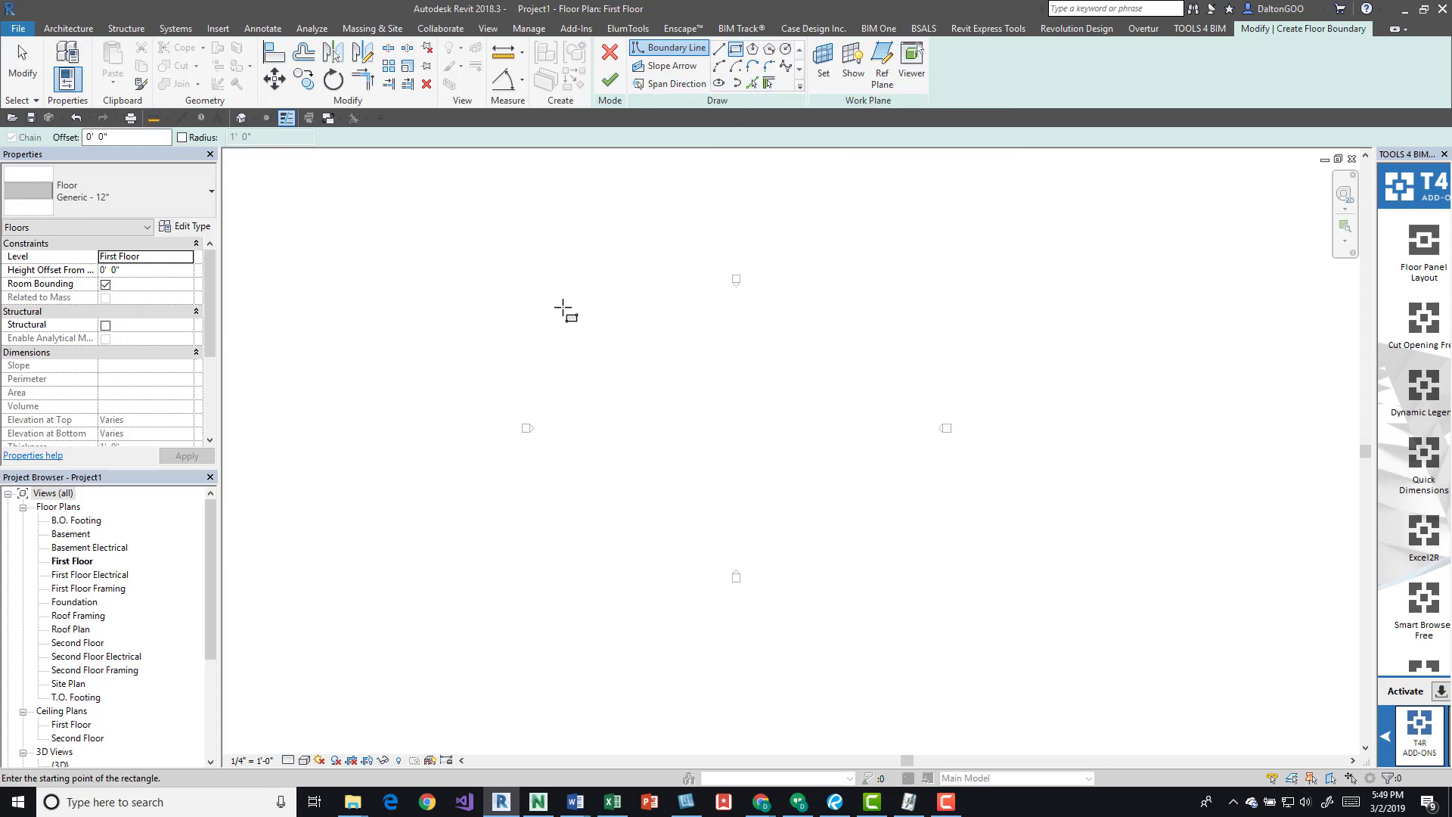
{"action": "left_click", "coordinate": [564, 297]}
{"action": "left_click", "coordinate": [835, 520]}
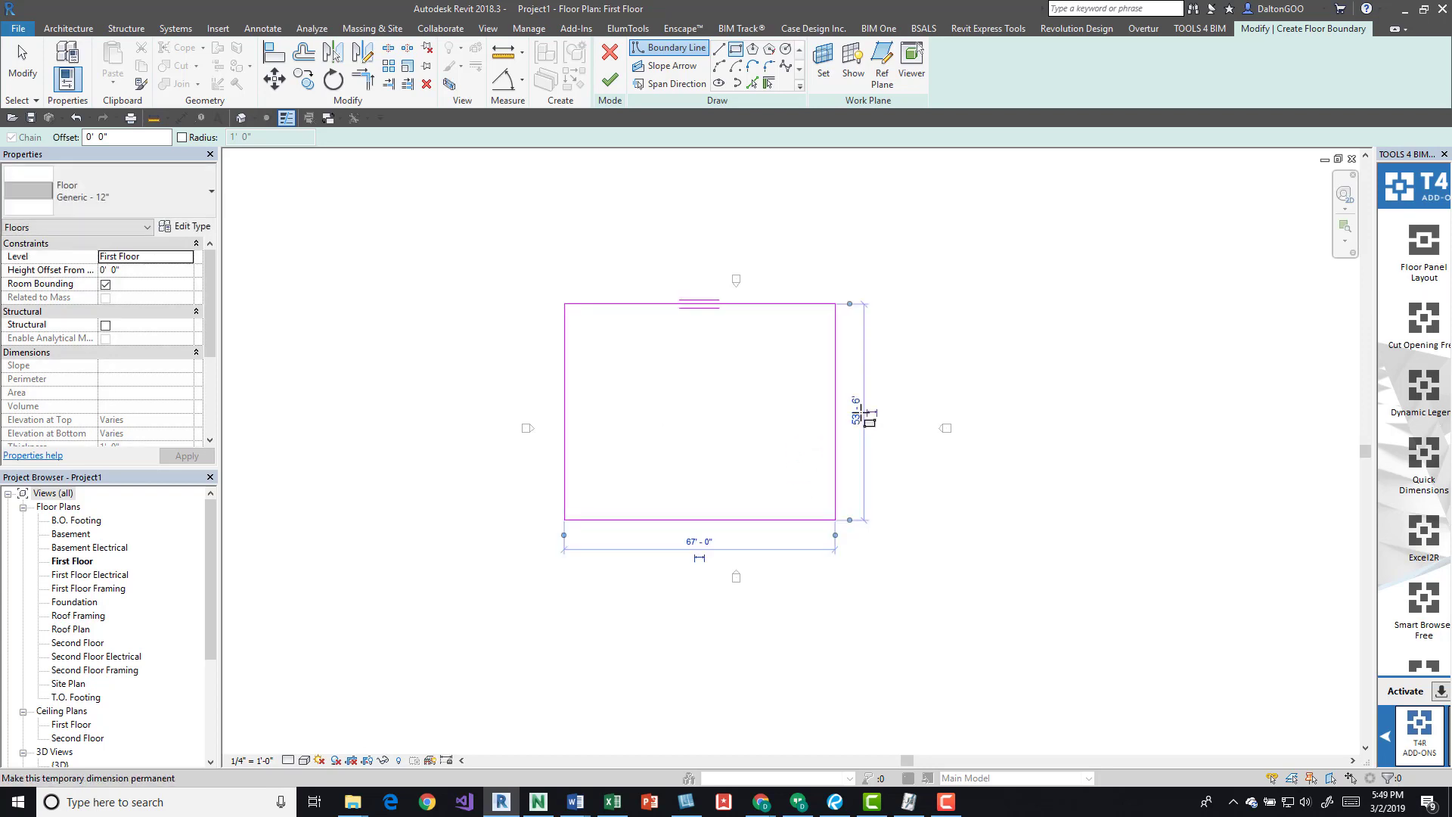
Step: Set the rectangle's sides to 1000' long and 750' wide
{"action": "left_click", "coordinate": [856, 412]}
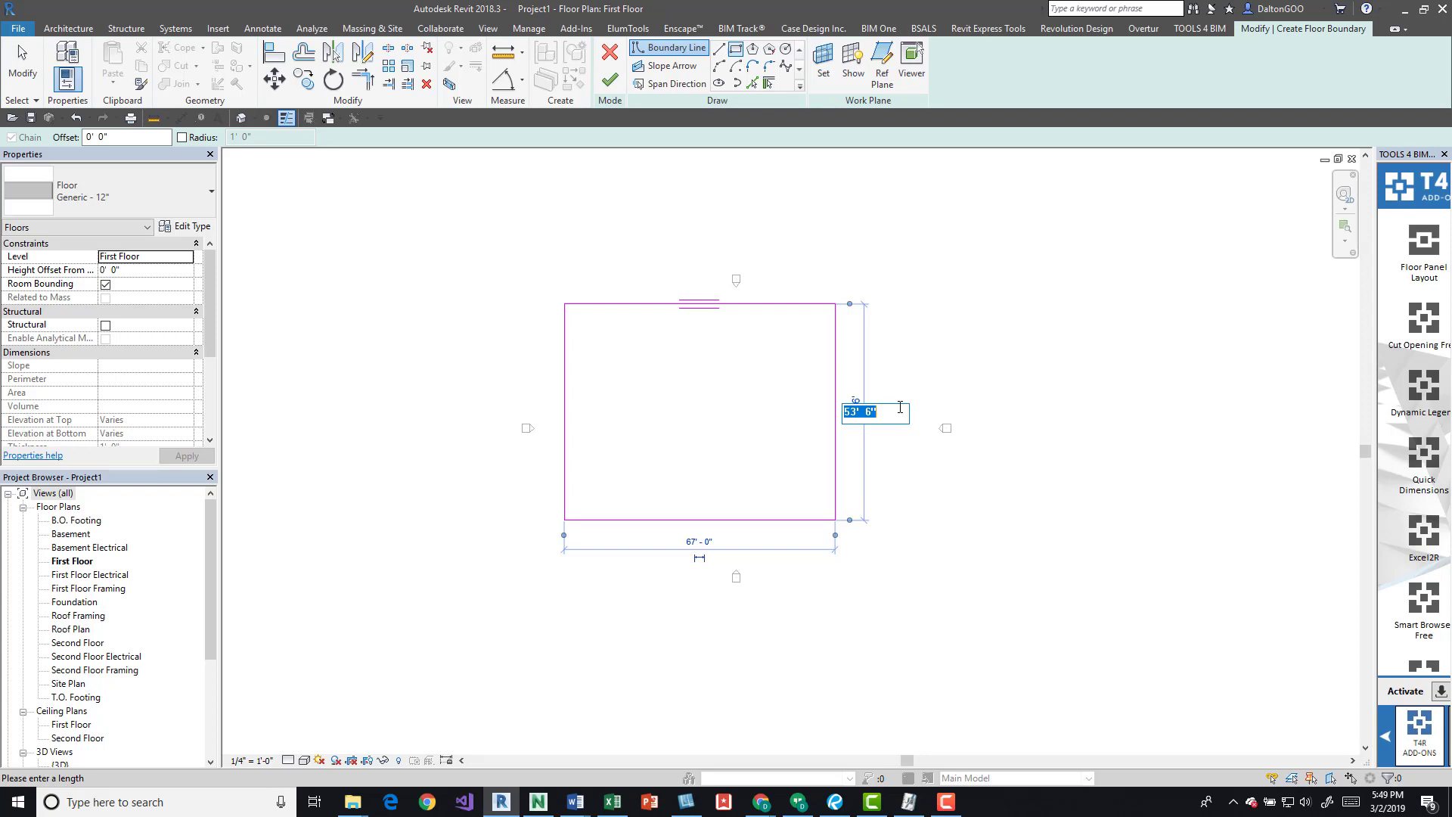
{"action": "type", "text": "1000"}
{"action": "key", "text": "Return"}
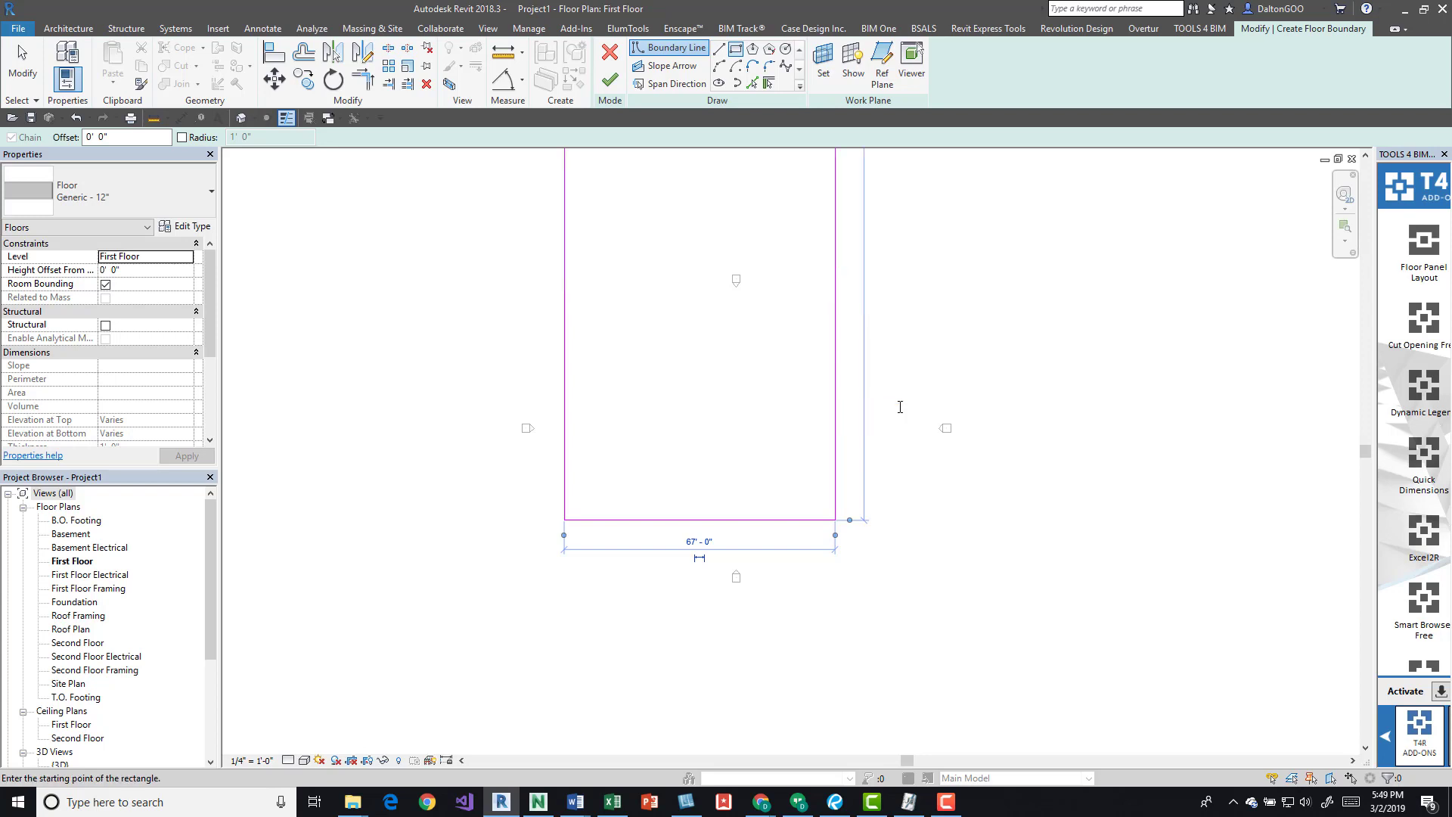
{"action": "left_click", "coordinate": [698, 542]}
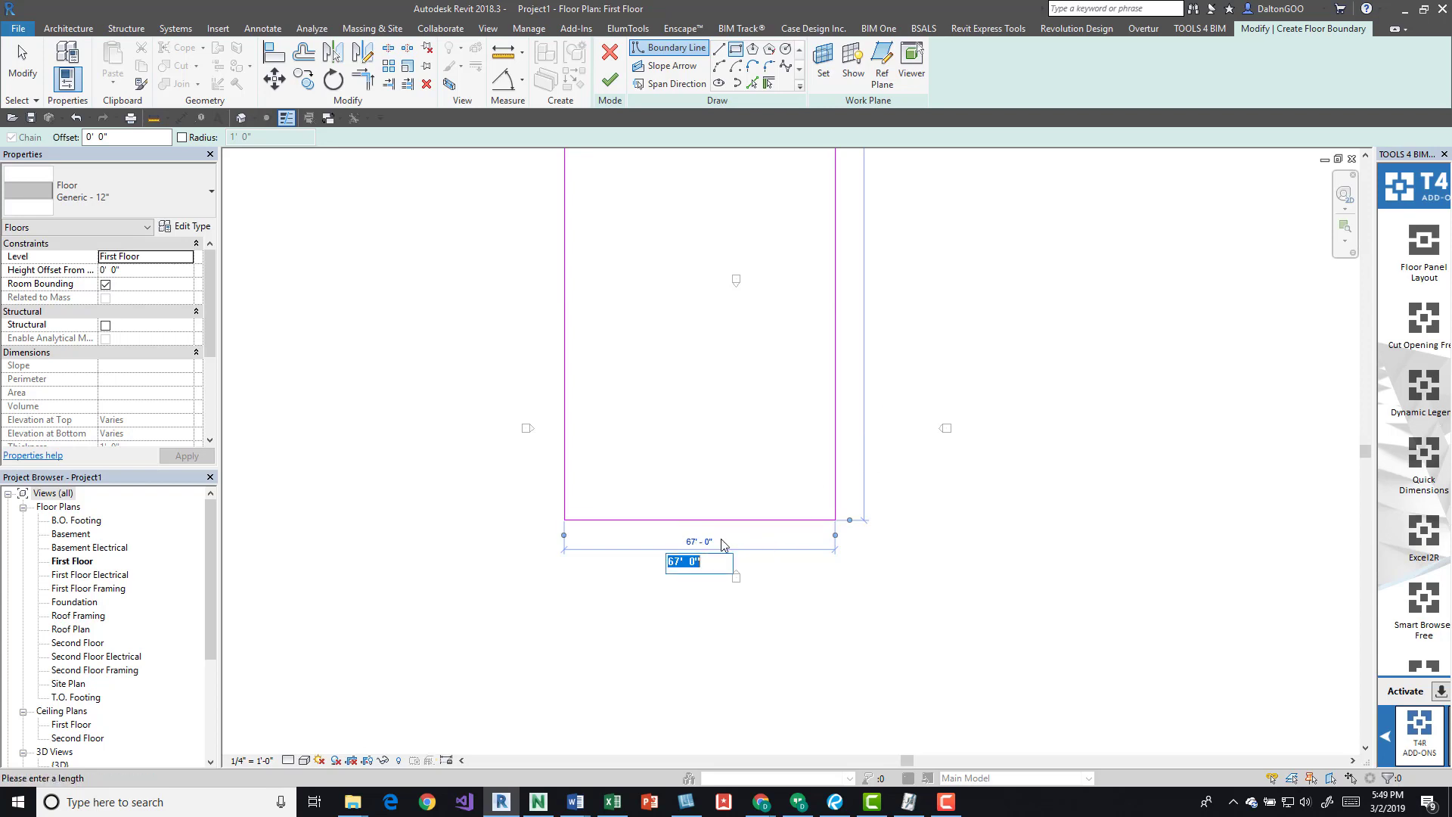
{"action": "type", "text": "750'"}
{"action": "key", "text": "Return"}
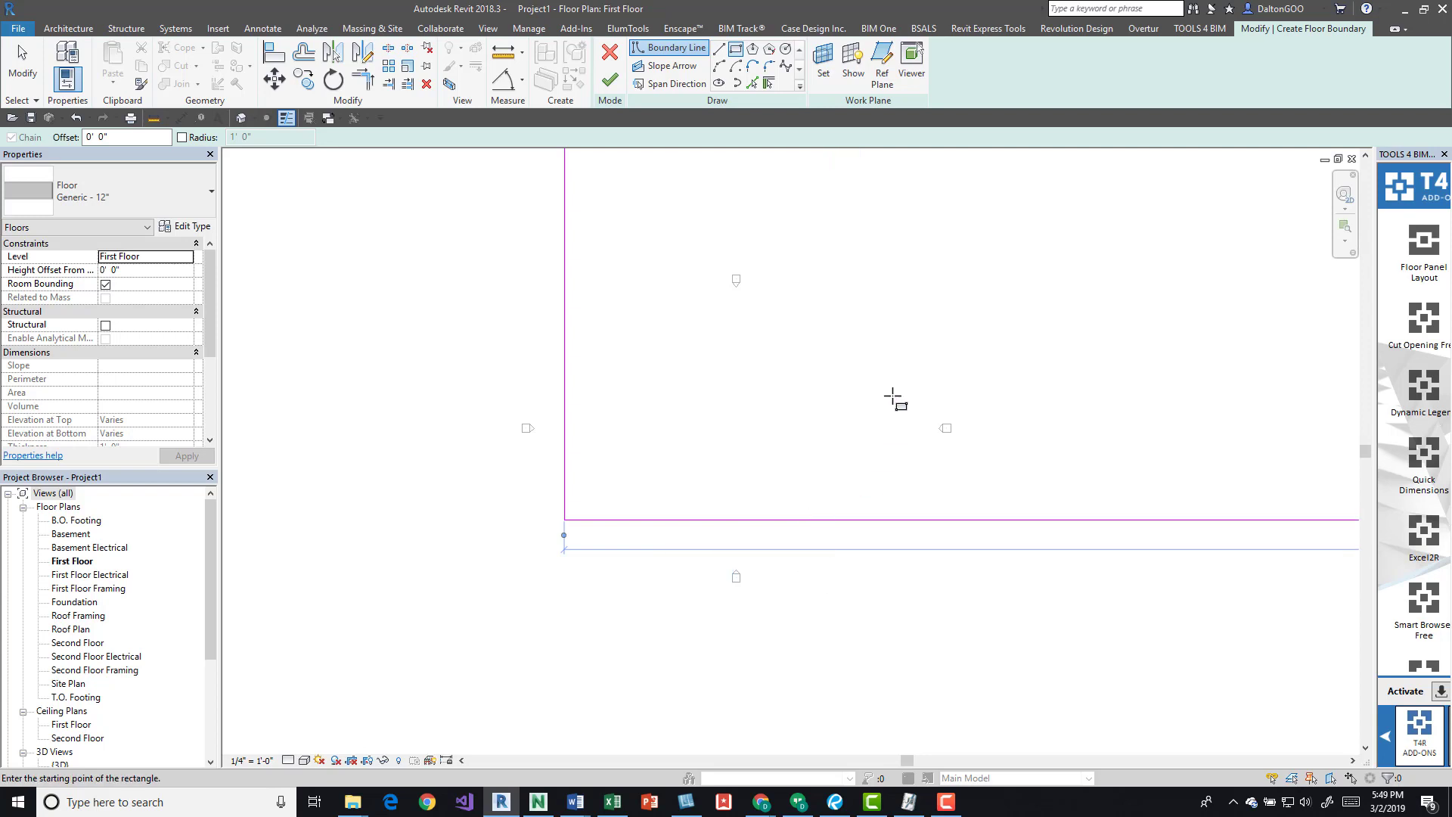
Step: Finish the sketch to create the 750' by 1000' floor
{"action": "scroll", "coordinate": [912, 395], "scroll_direction": "down", "scroll_amount": 3}
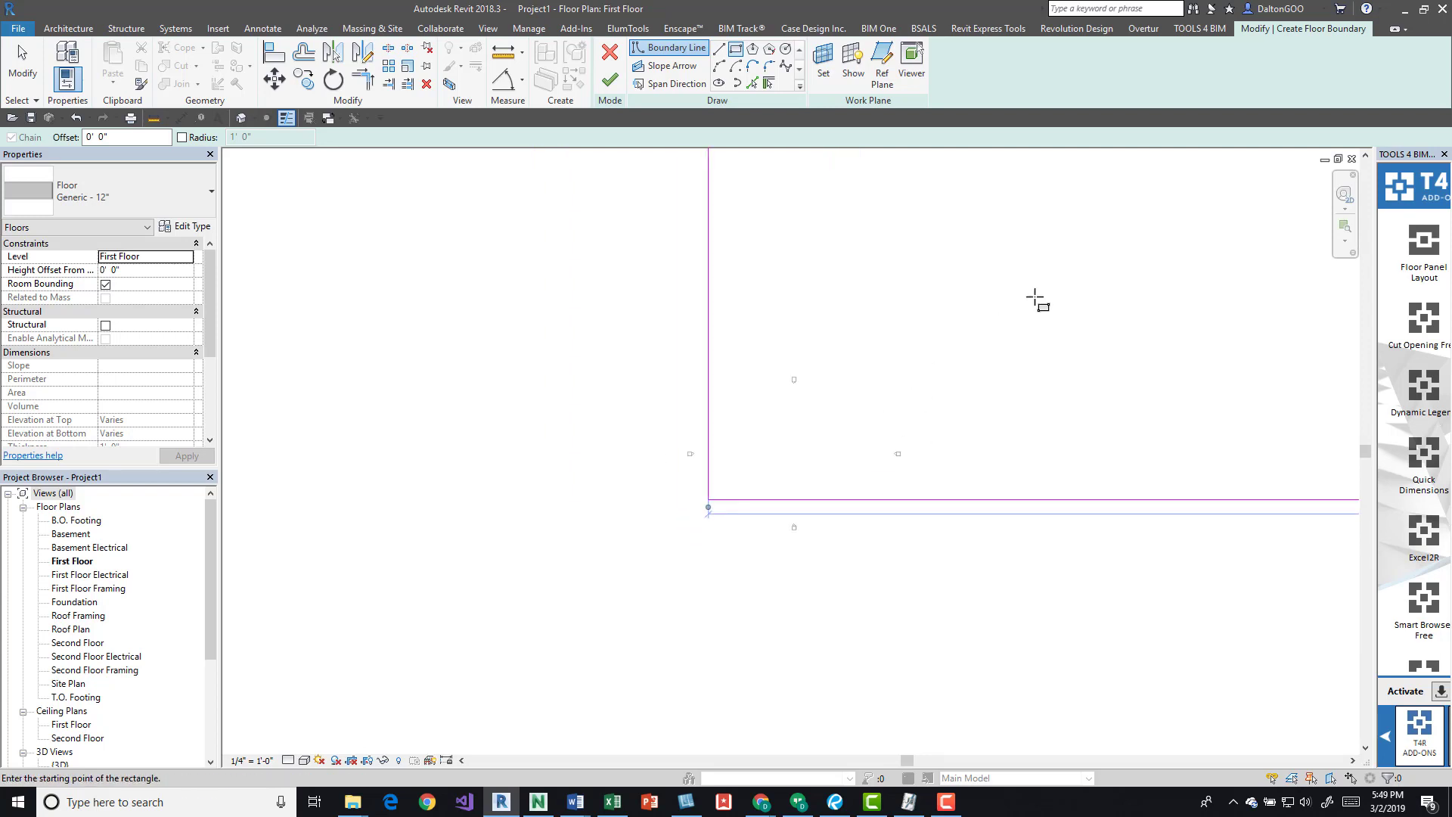
{"action": "middle_click_drag", "start_coordinate": [824, 494], "coordinate": [745, 545]}
{"action": "scroll", "coordinate": [745, 545], "scroll_direction": "down", "scroll_amount": 3}
{"action": "middle_click_drag", "start_coordinate": [931, 366], "coordinate": [863, 500]}
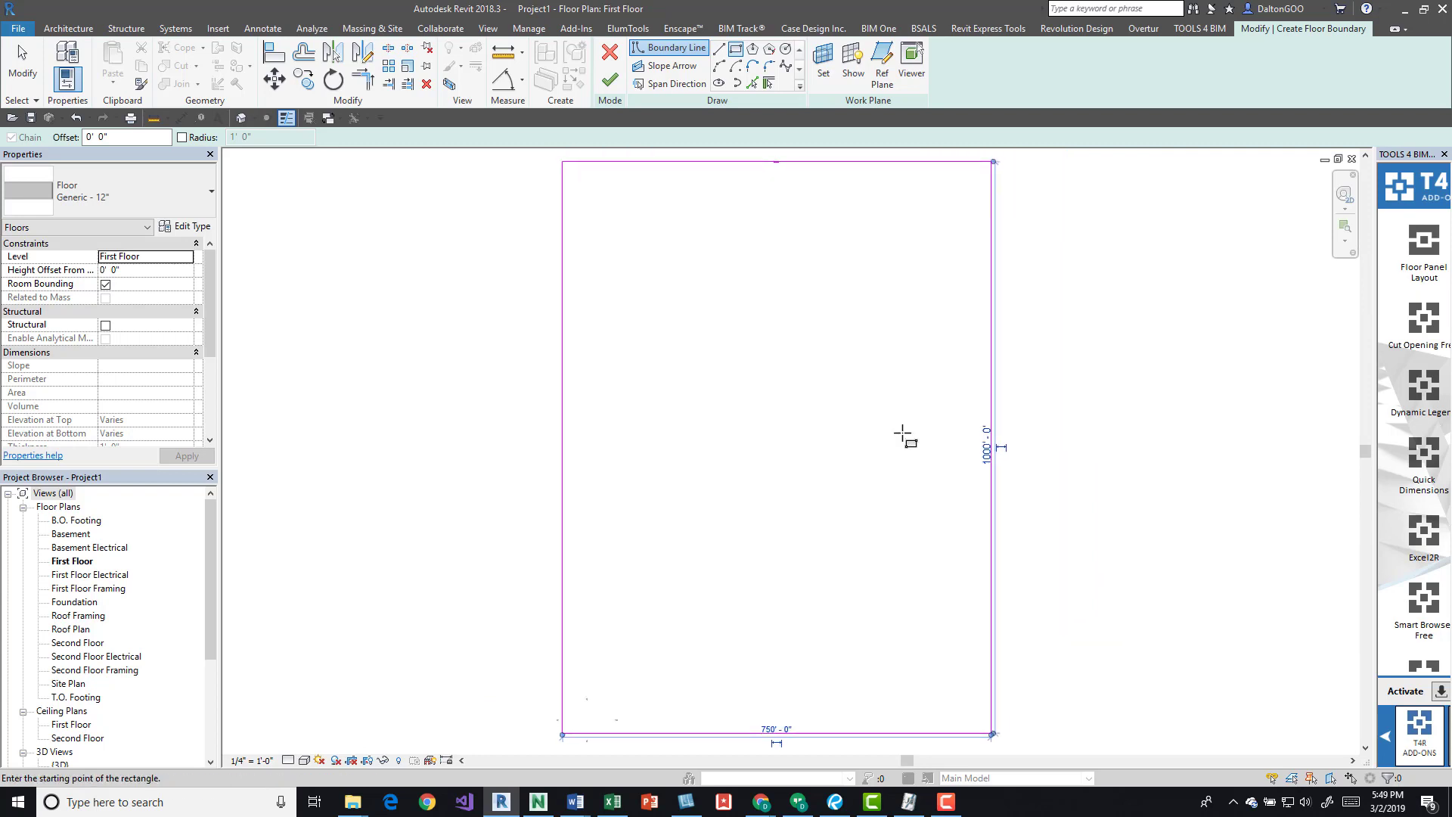
{"action": "left_click", "coordinate": [610, 80]}
{"action": "left_click", "coordinate": [1057, 411]}
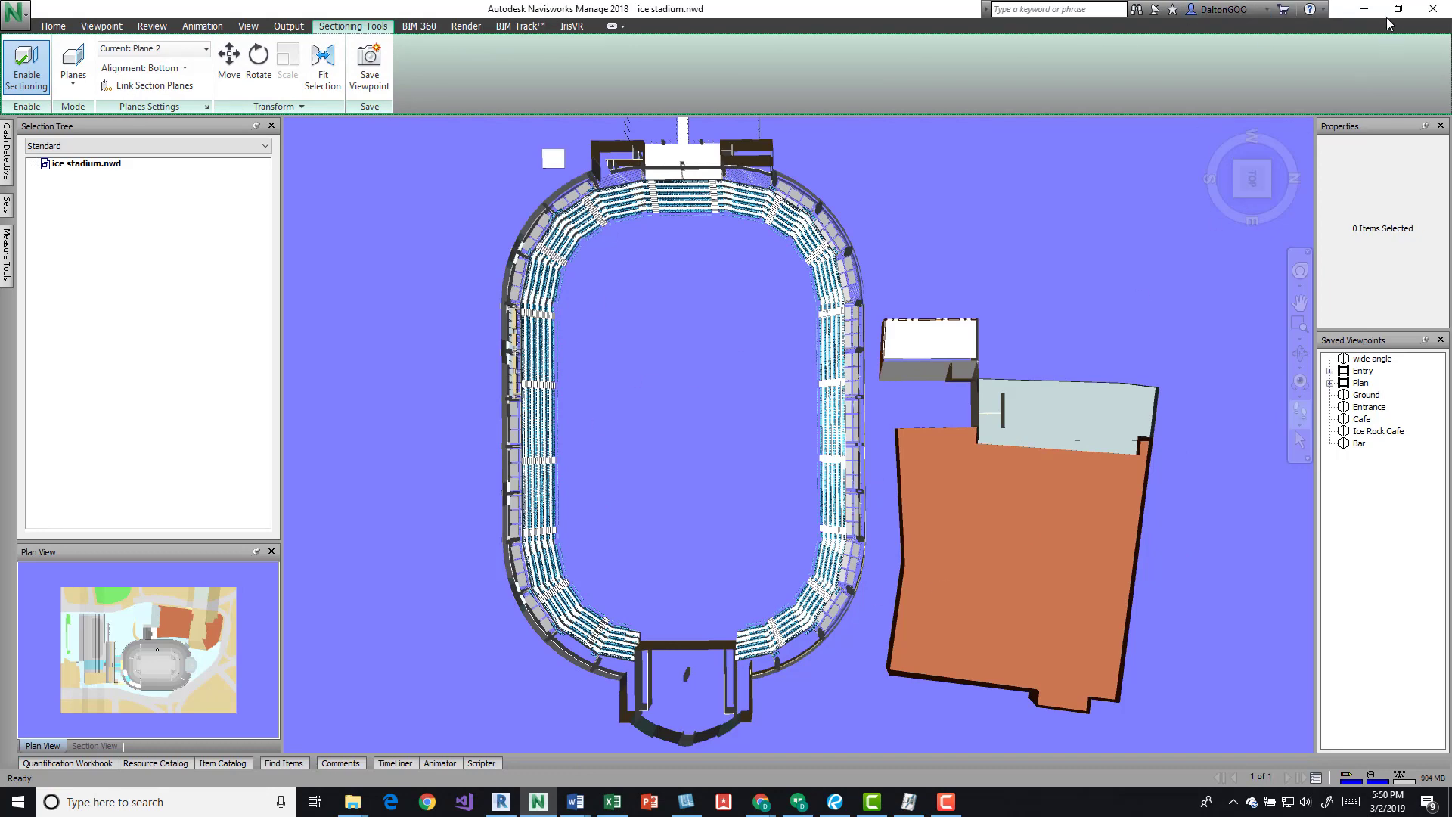
Step: Minimize Navisworks to return to the Revit floor plan
{"action": "left_click", "coordinate": [1363, 9]}
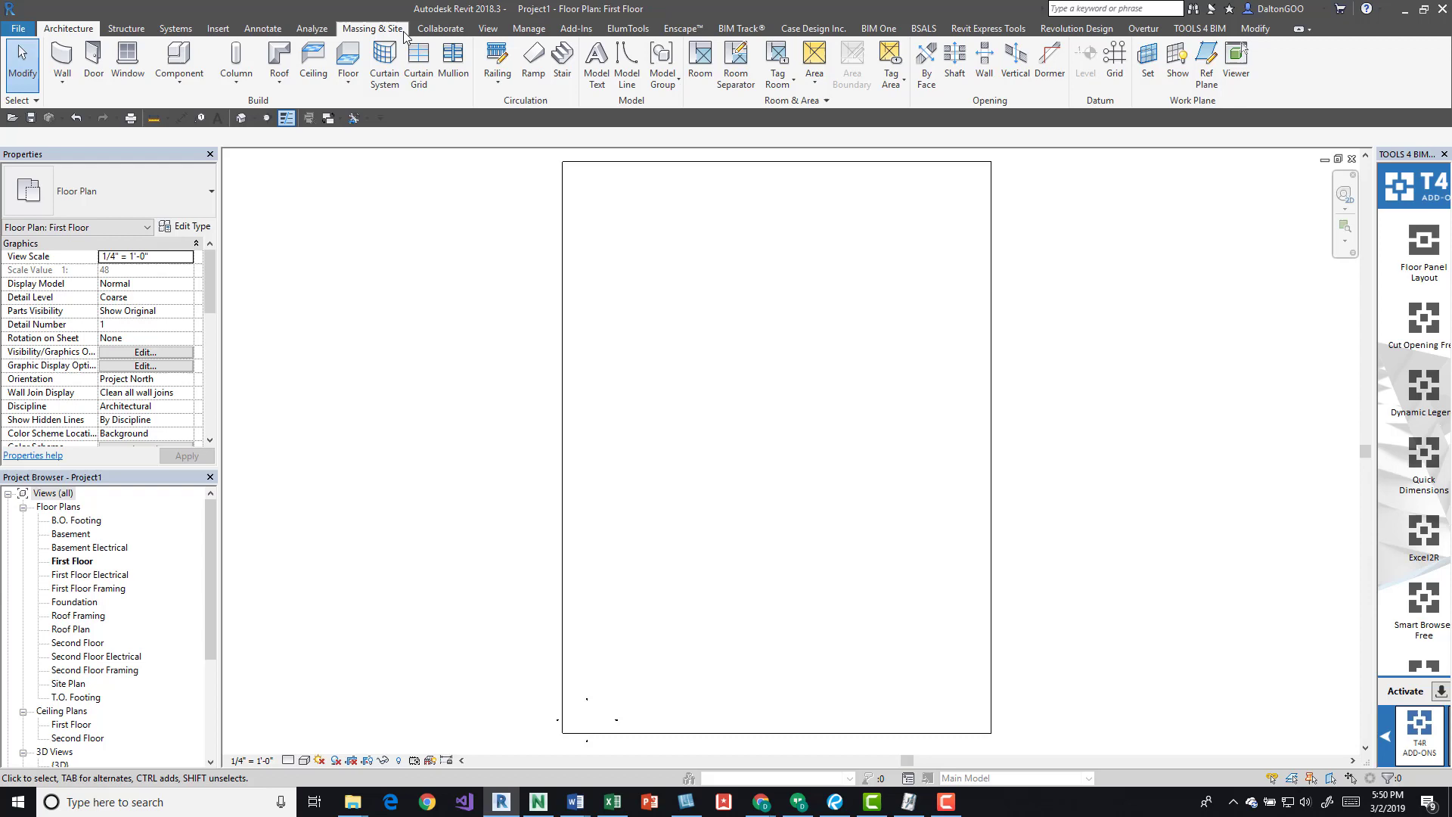
Step: Show the Manage tools, then select and deselect the new floor
{"action": "left_click", "coordinate": [529, 29]}
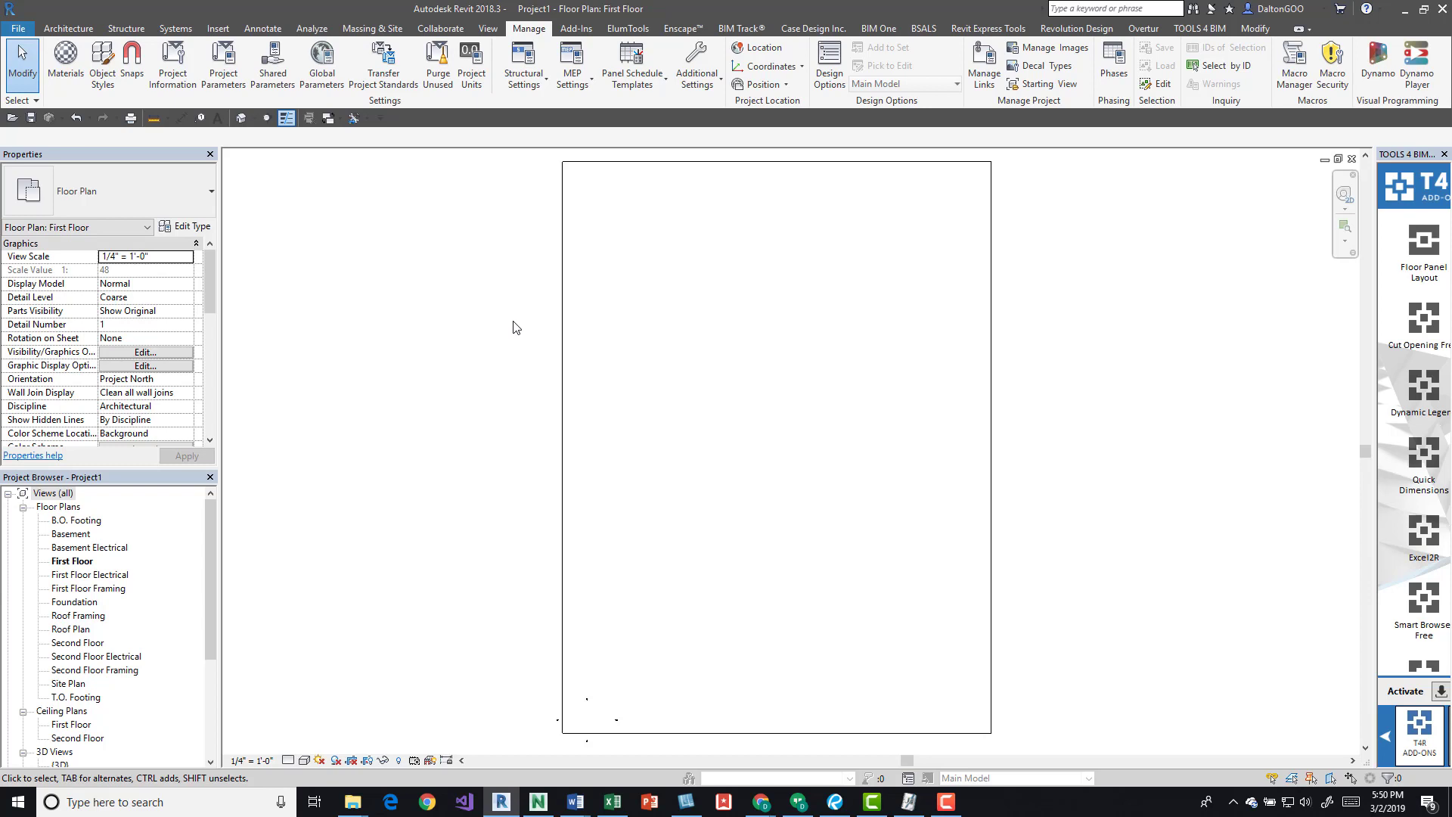
{"action": "left_click", "coordinate": [567, 252]}
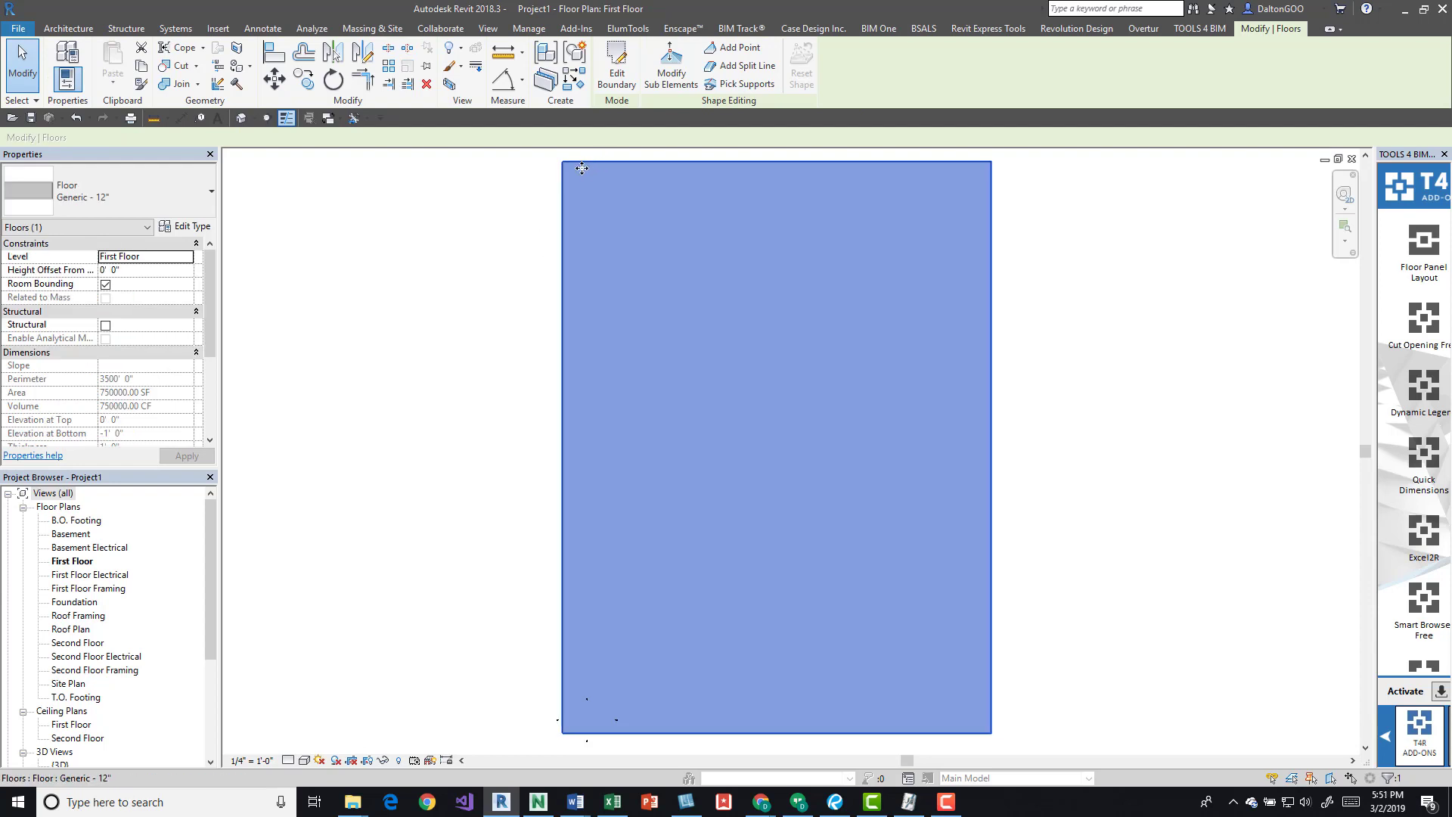
{"action": "left_click", "coordinate": [402, 213]}
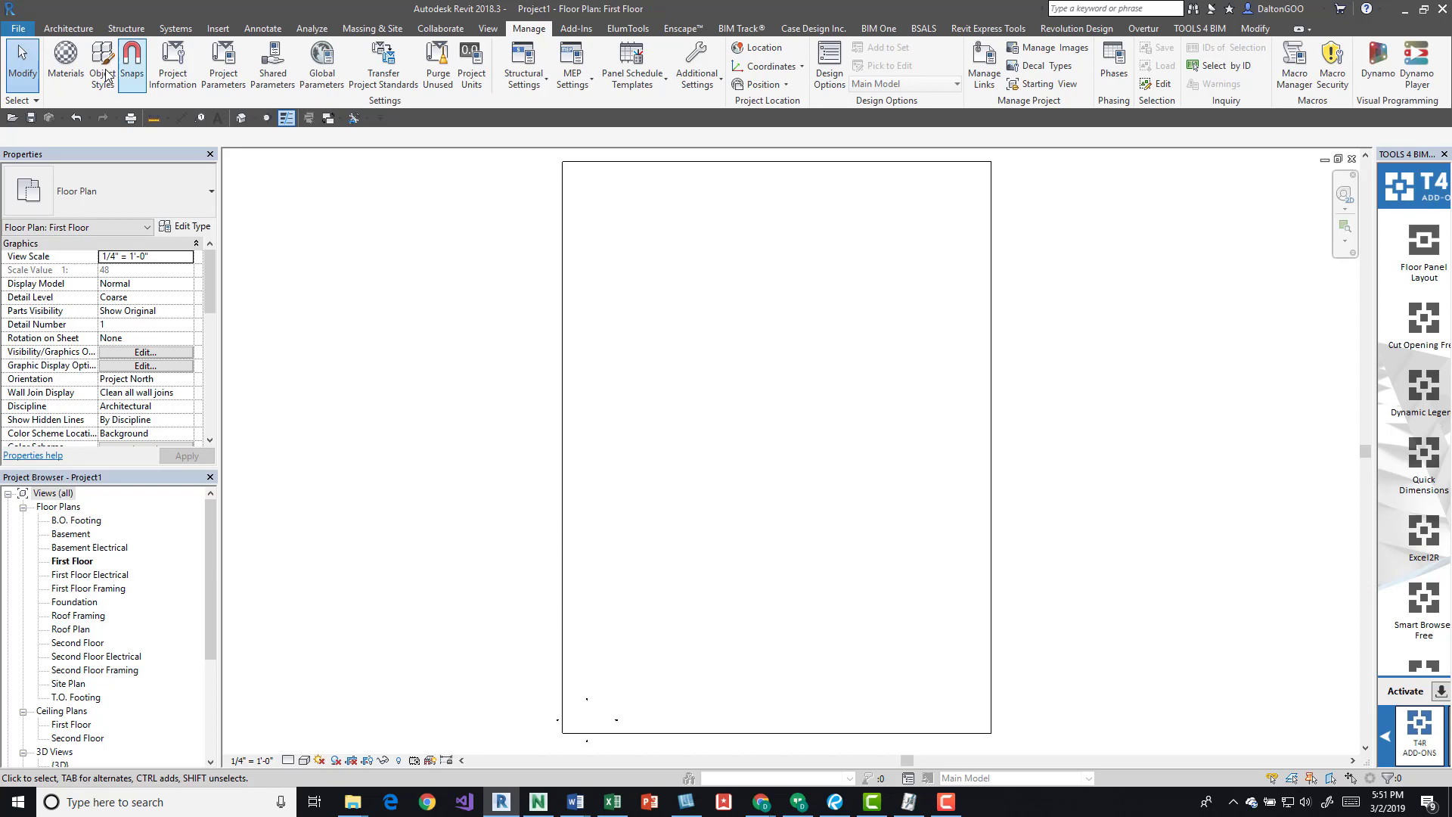
Step: Create a new material in the Material Browser, rename it Site, and view its Appearance
{"action": "left_click", "coordinate": [75, 64]}
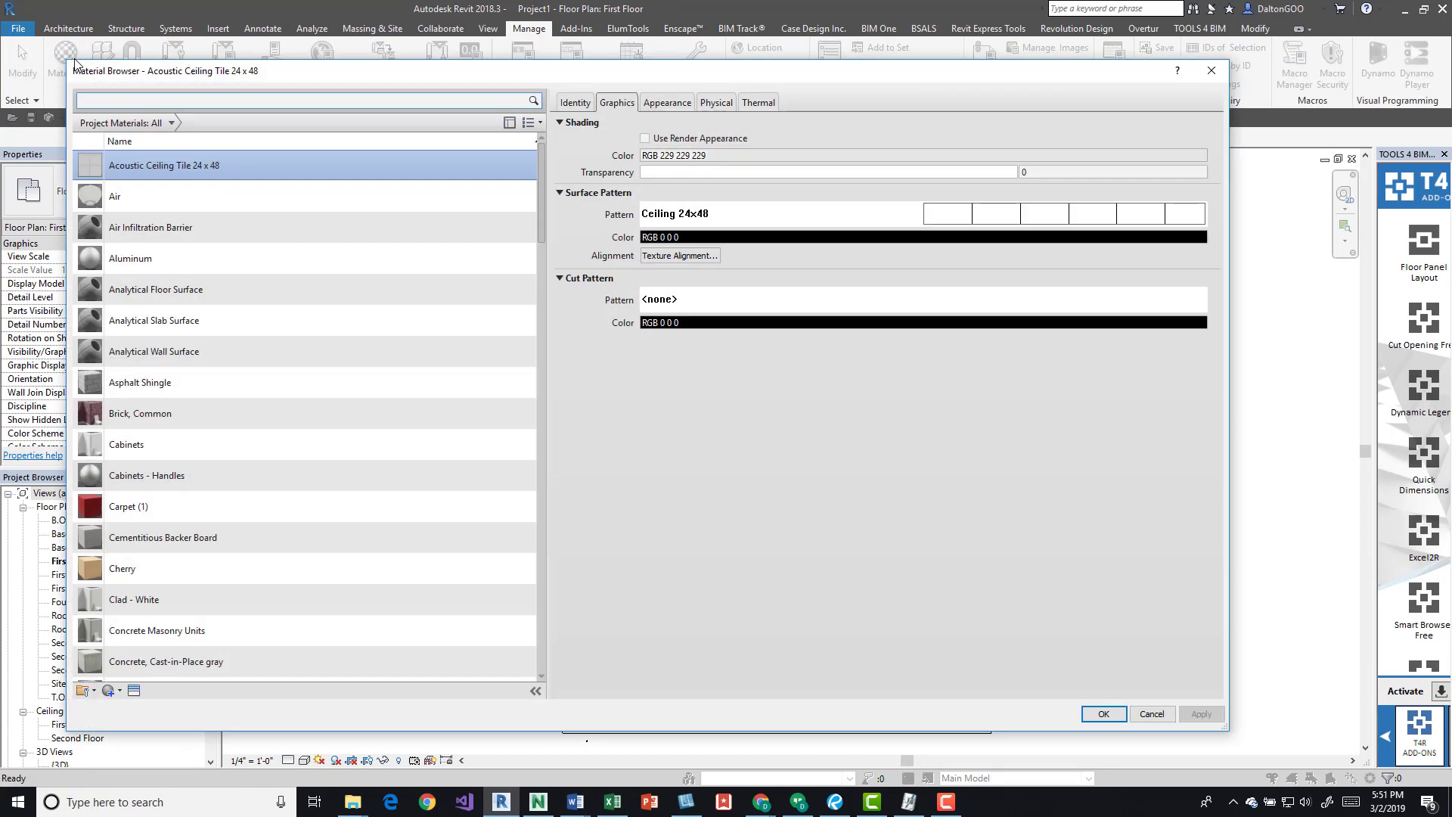
{"action": "scroll", "coordinate": [492, 484], "scroll_direction": "down", "scroll_amount": 1}
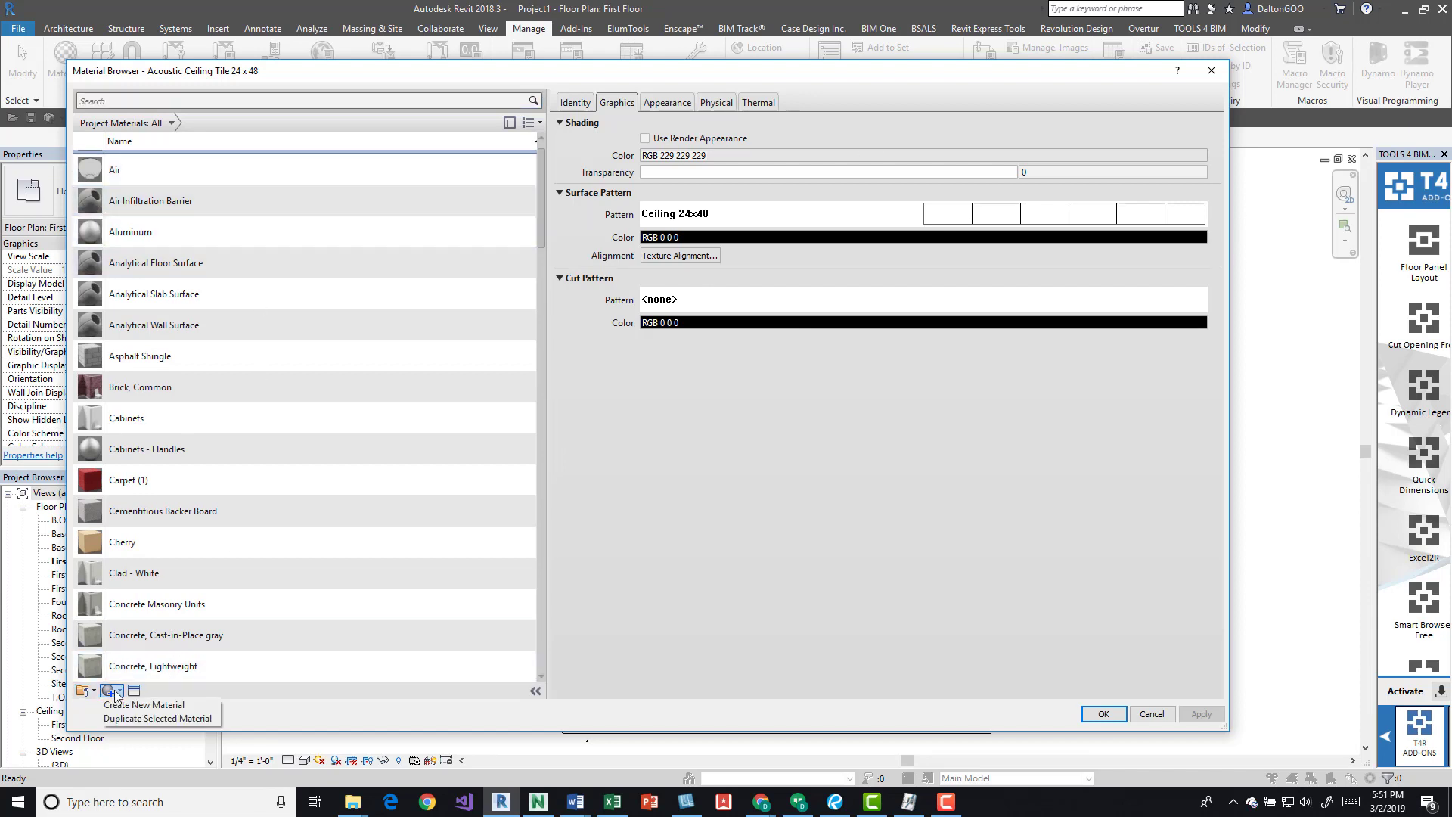
{"action": "left_click", "coordinate": [144, 705]}
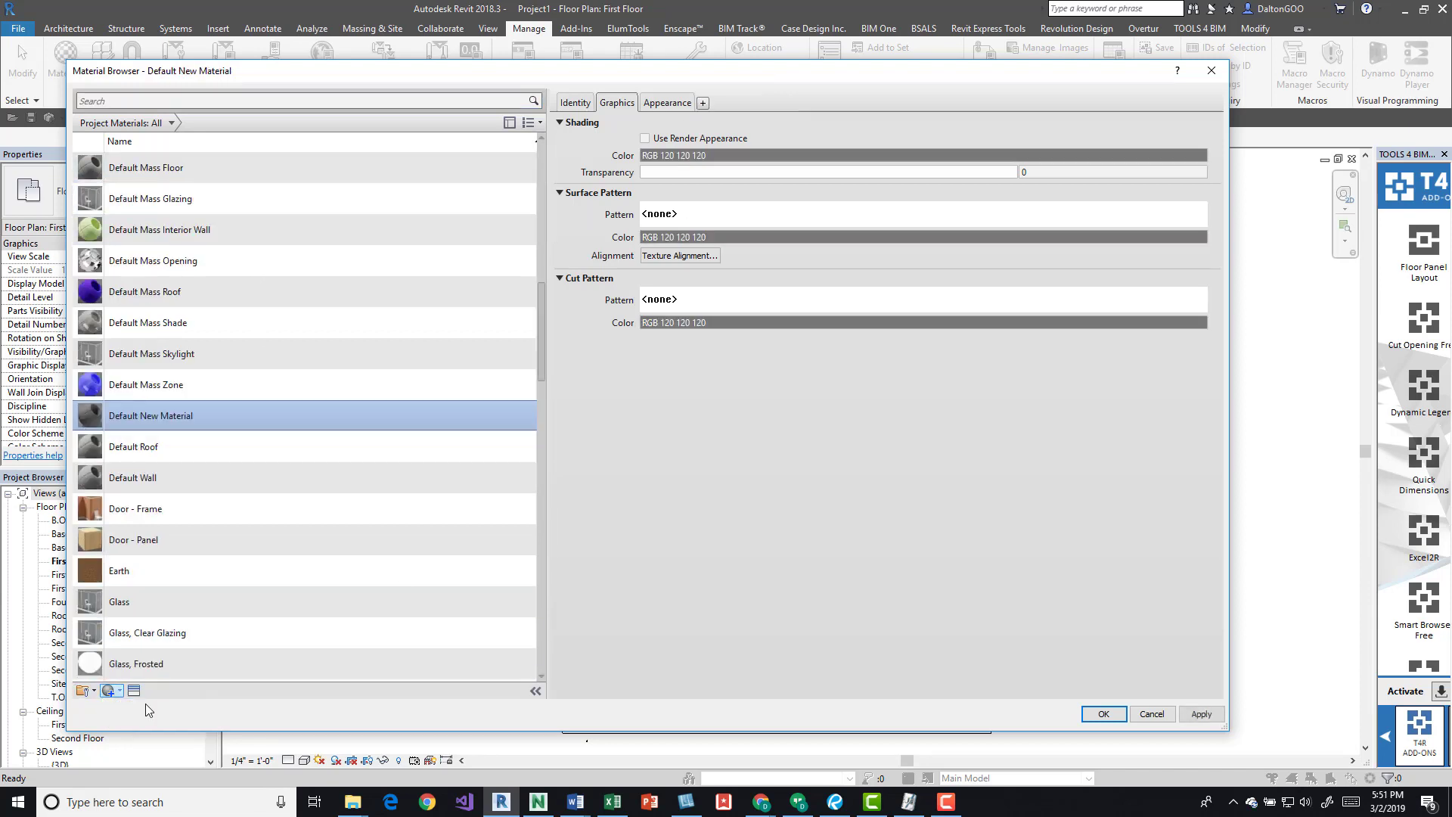
{"action": "right_click", "coordinate": [171, 416]}
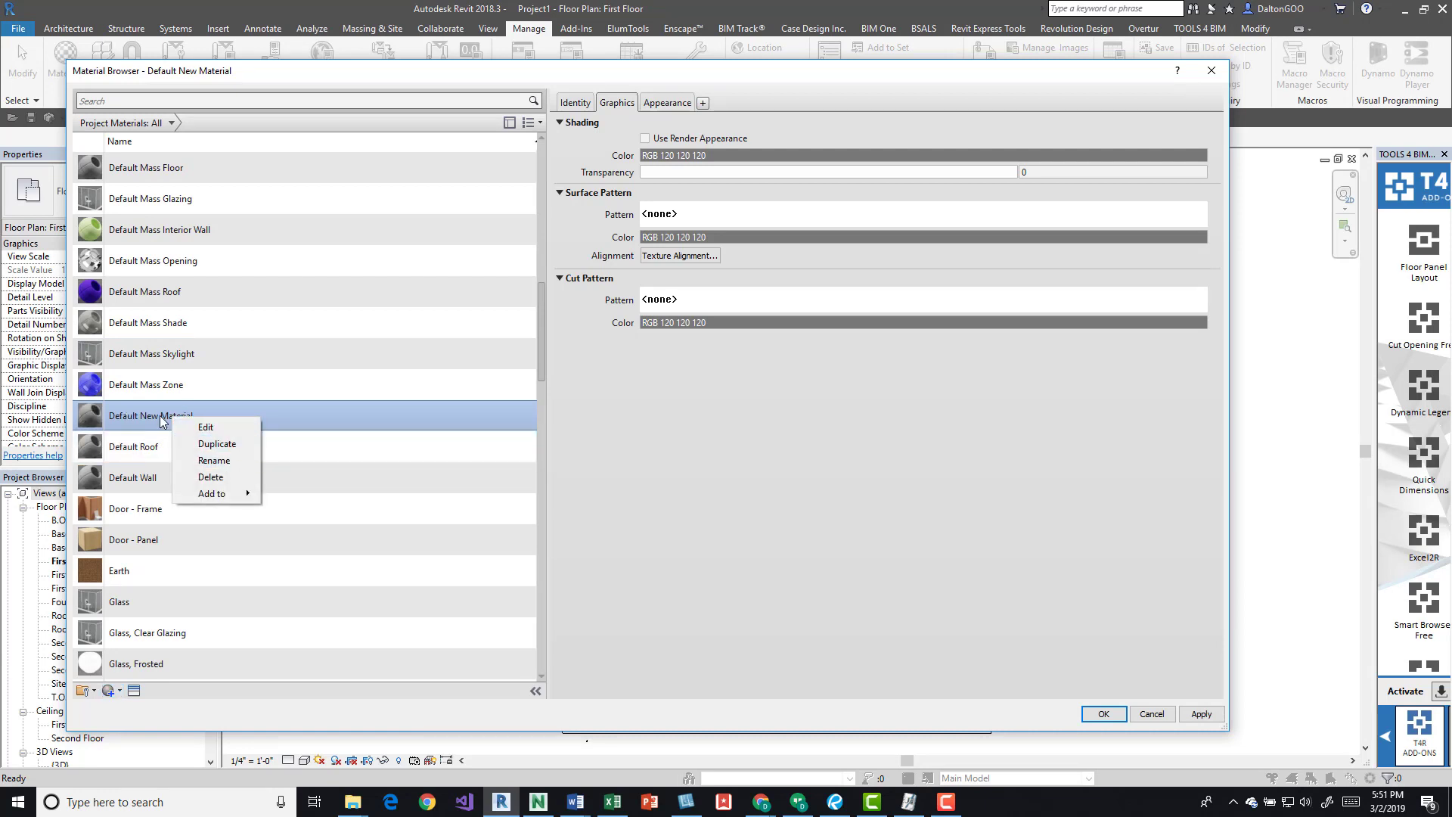
{"action": "key", "text": "Escape"}
{"action": "right_click", "coordinate": [160, 420]}
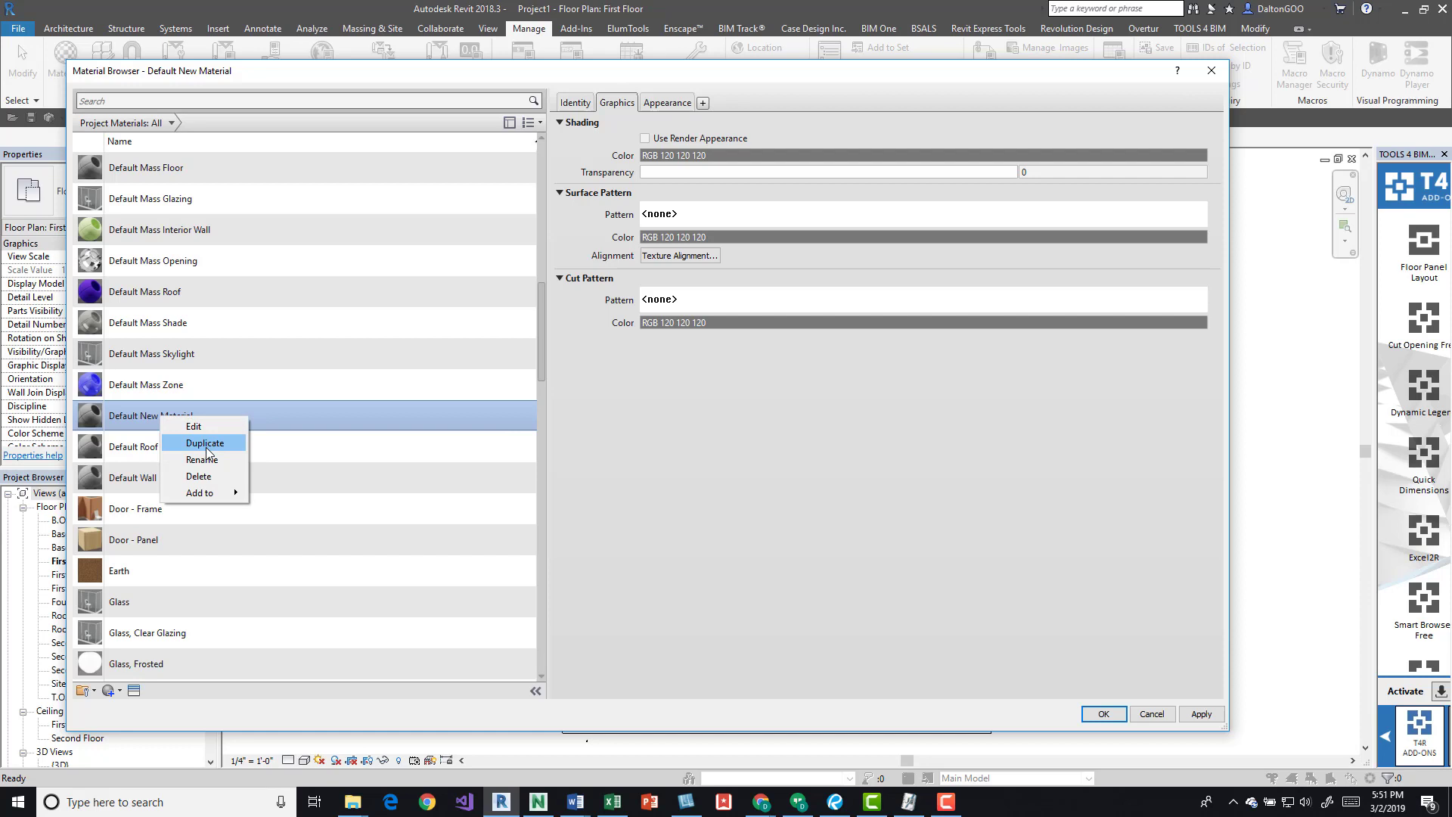
{"action": "left_click", "coordinate": [207, 458]}
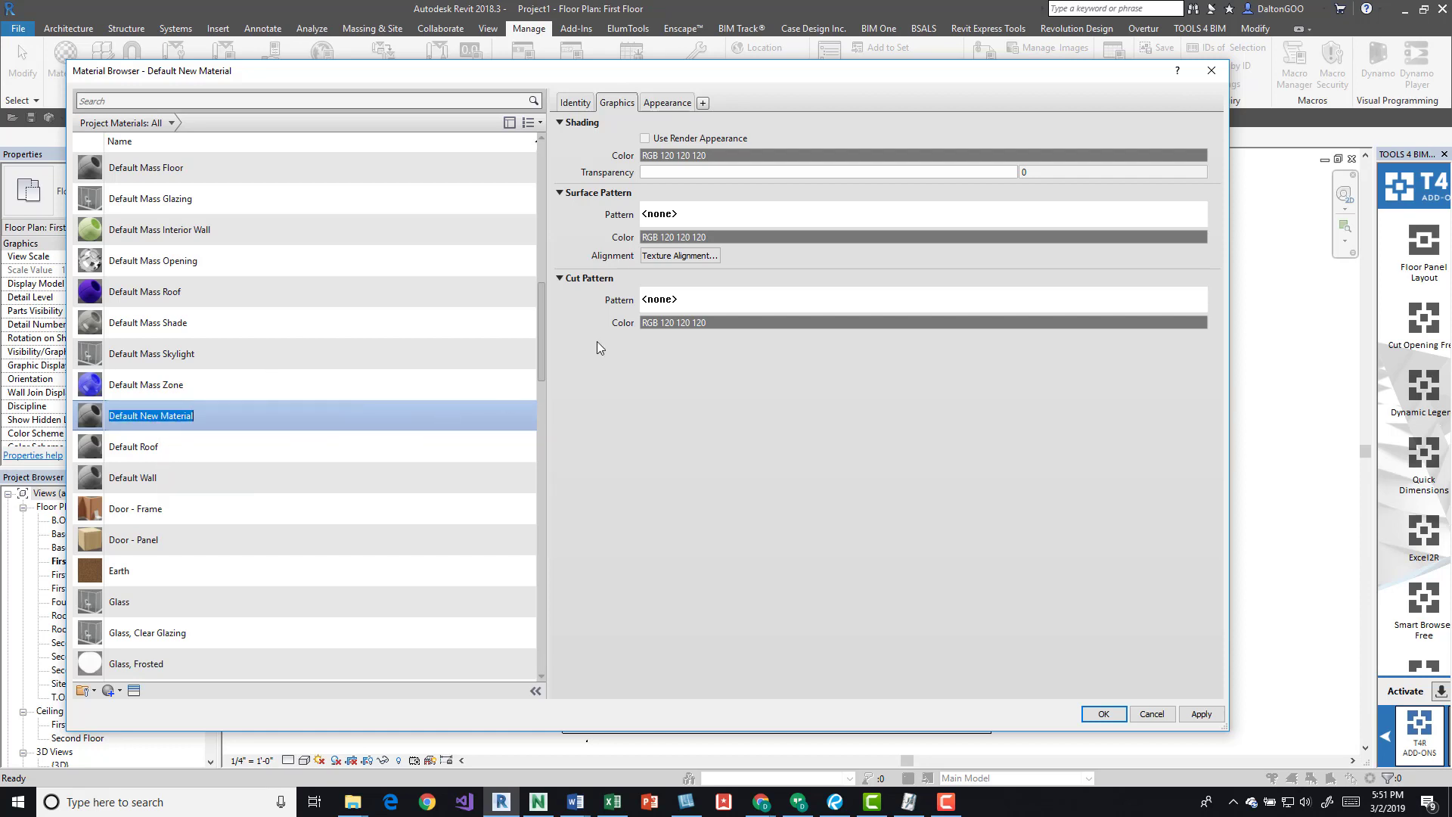
{"action": "type", "text": "Site"}
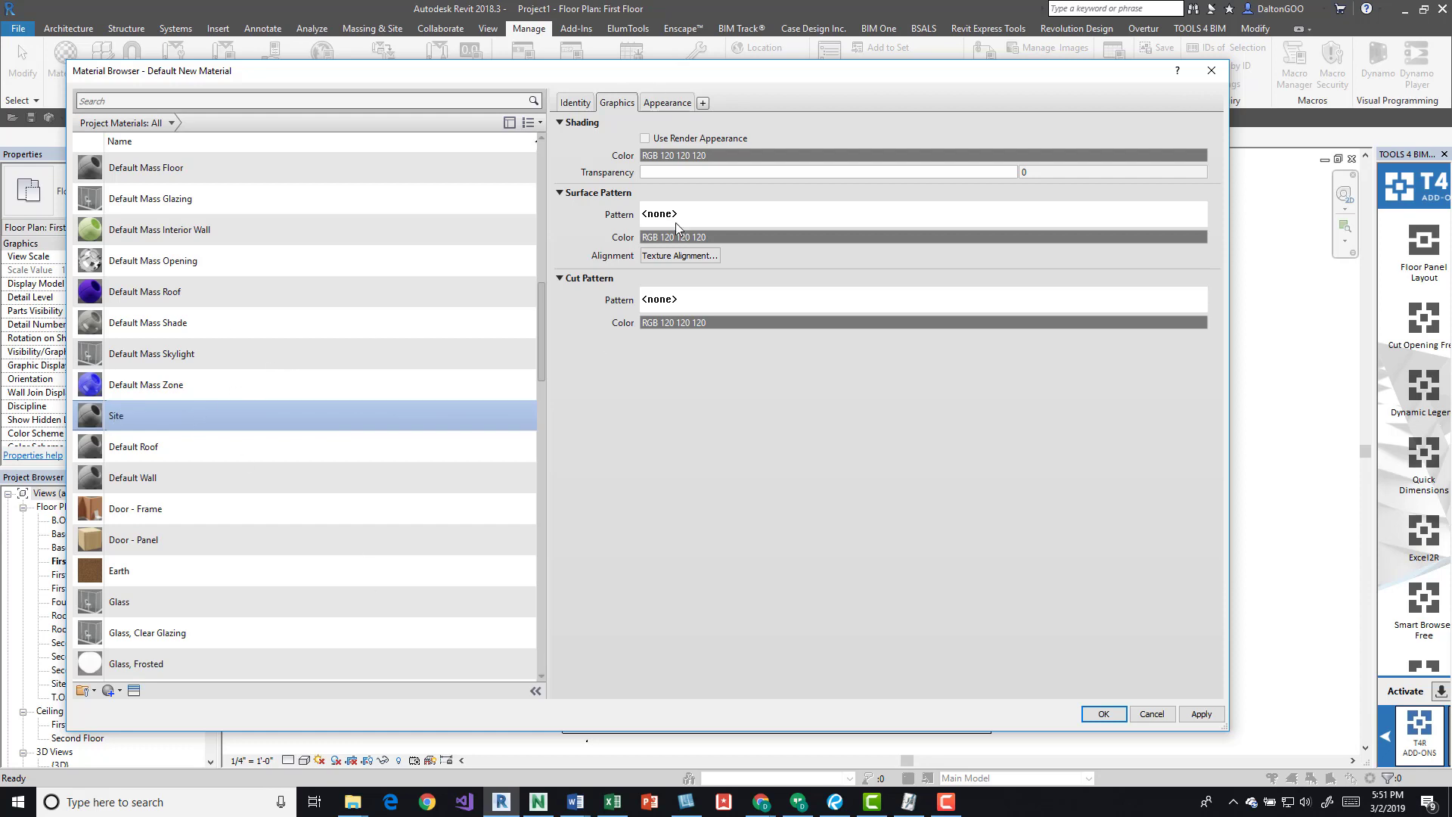
{"action": "left_click", "coordinate": [680, 102]}
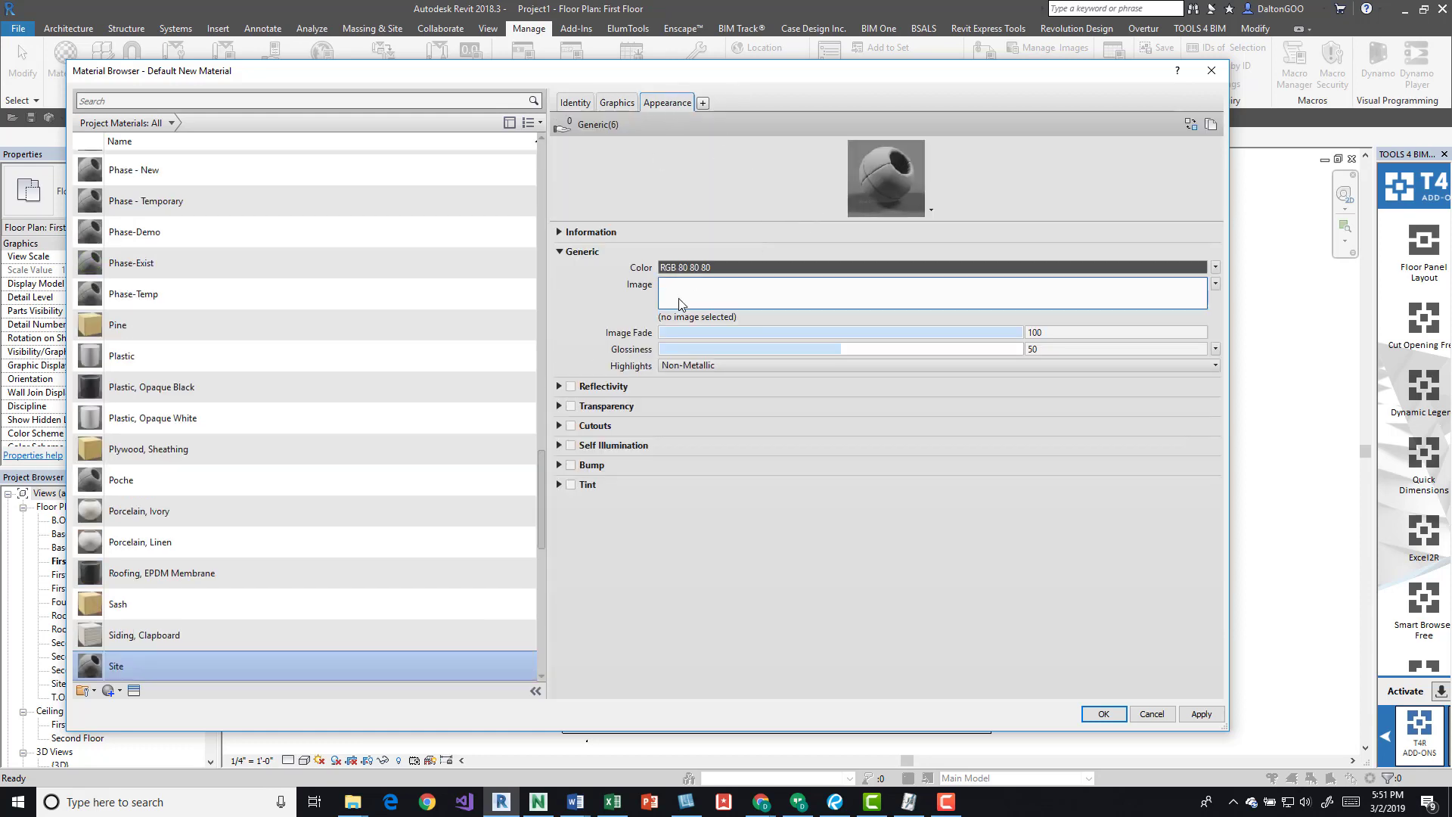
{"action": "left_click", "coordinate": [681, 298]}
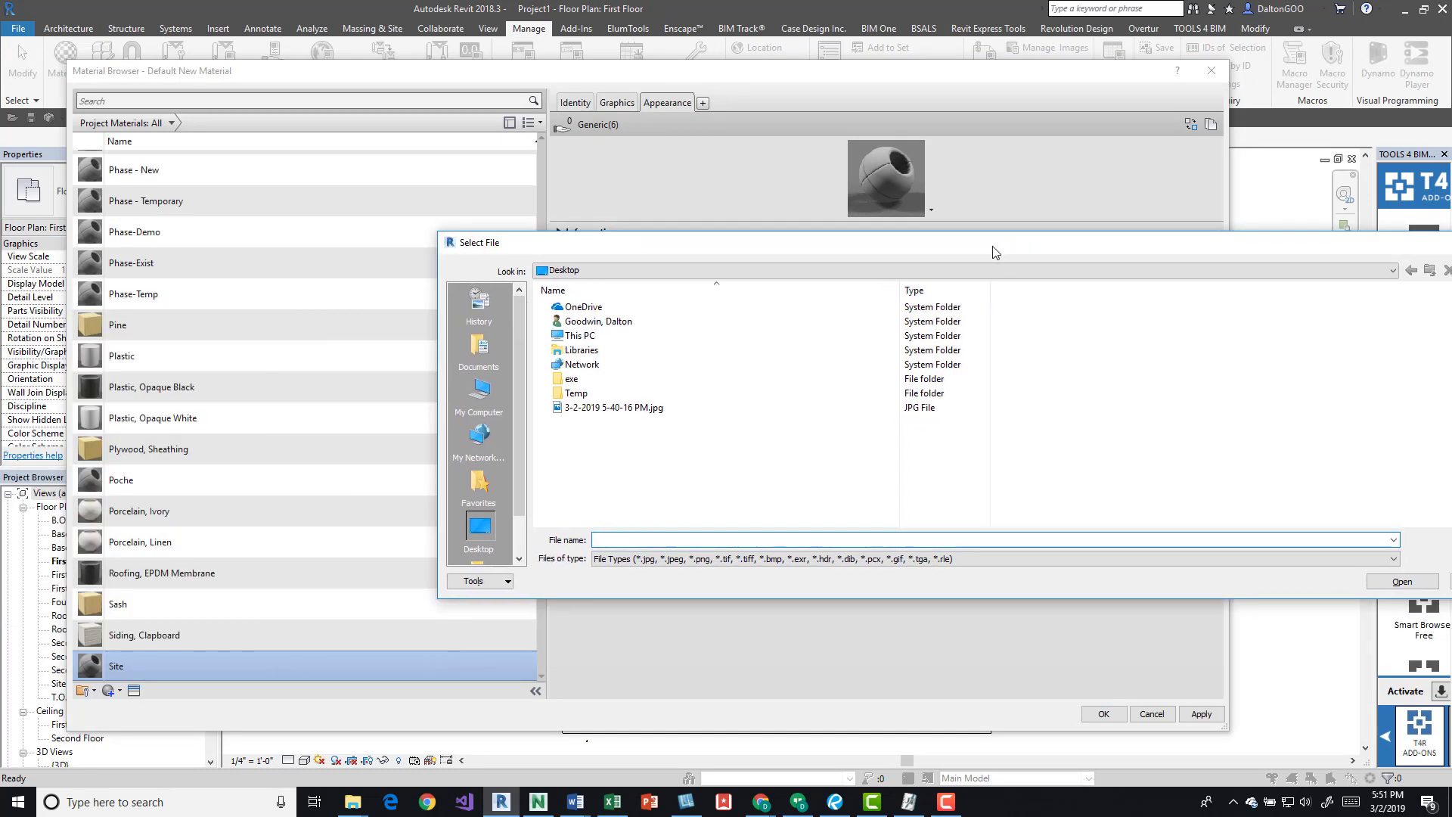
{"action": "left_click", "coordinate": [451, 363]}
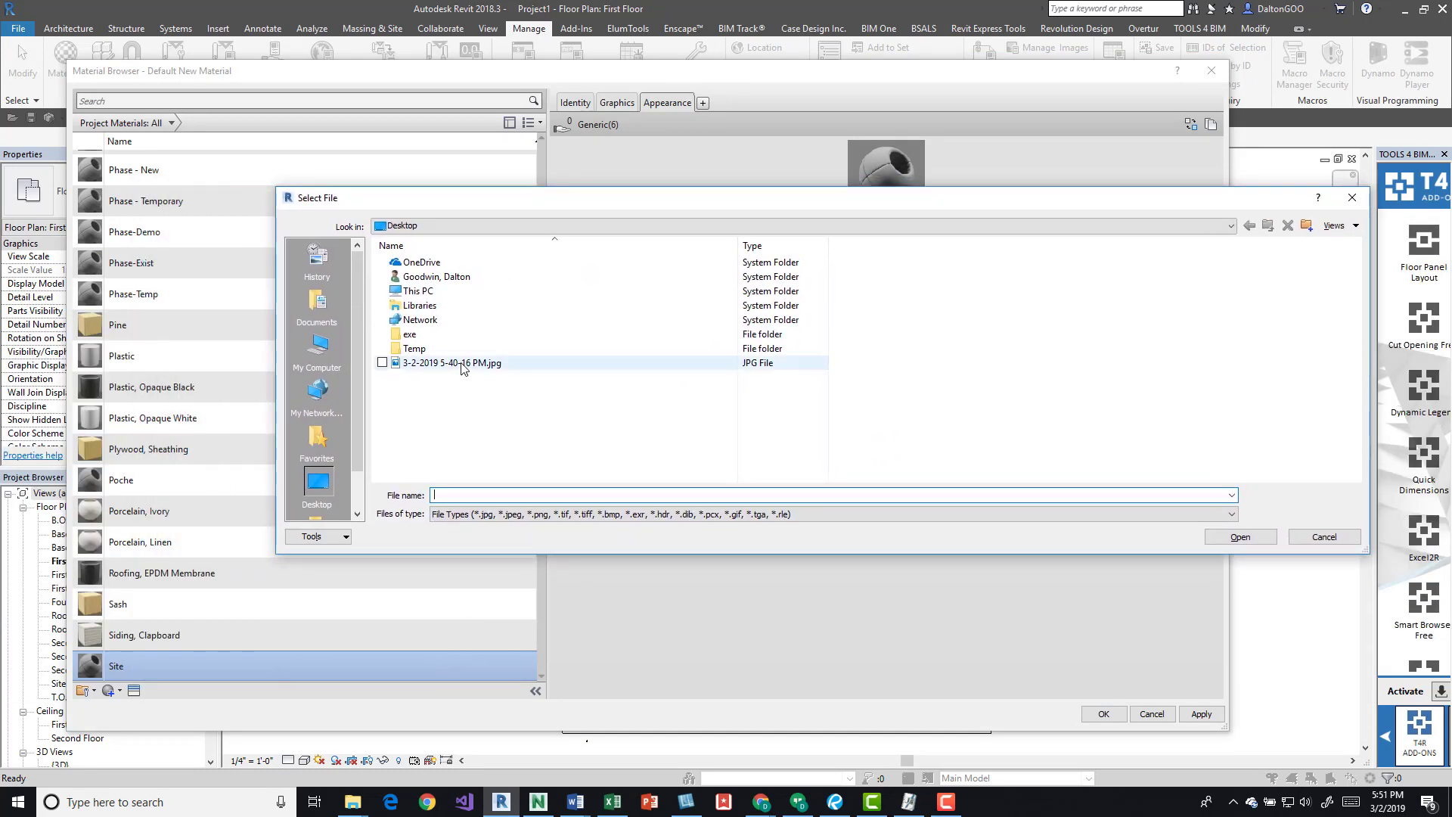
{"action": "left_click", "coordinate": [1241, 537]}
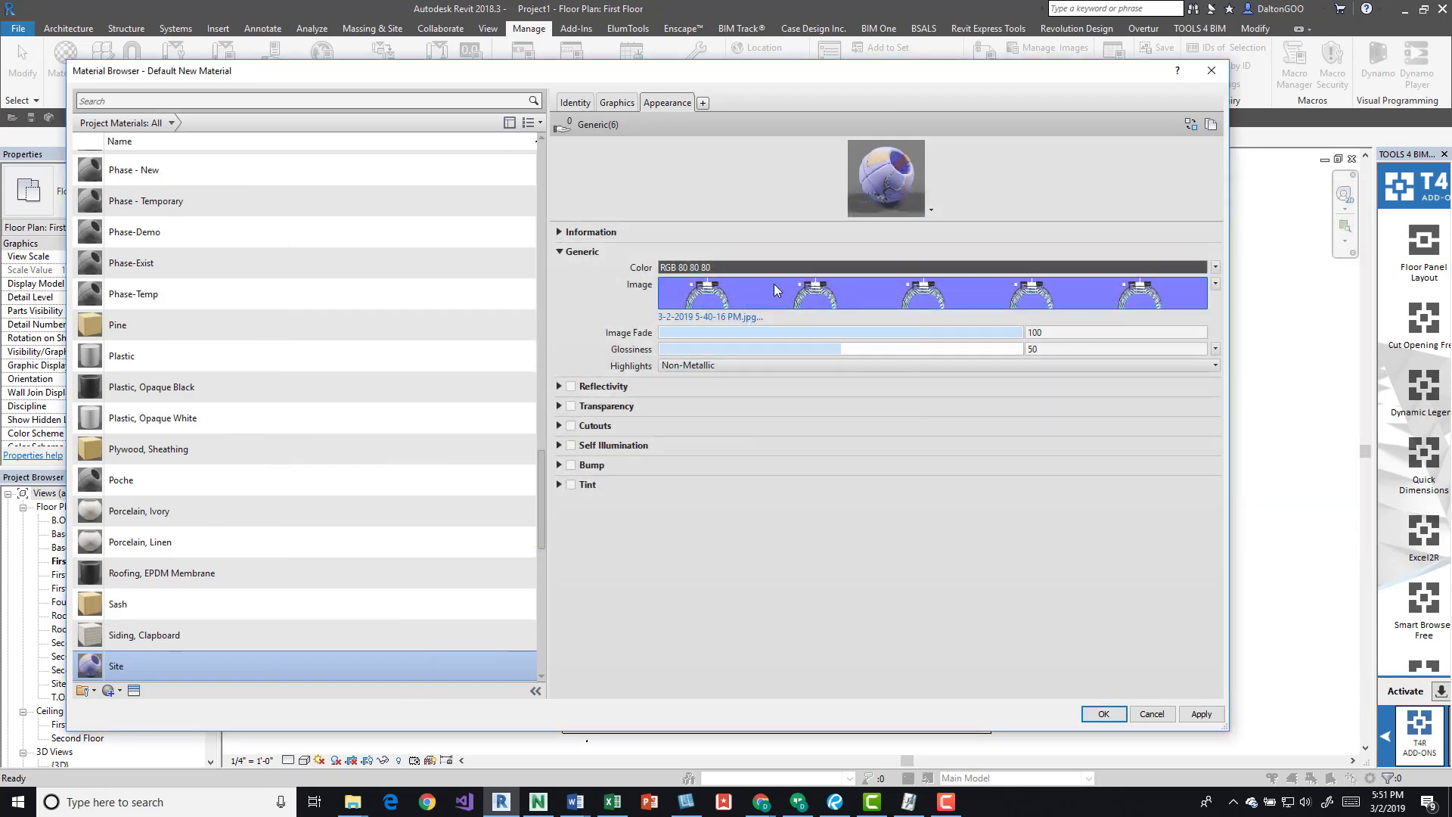
{"action": "left_click", "coordinate": [774, 284]}
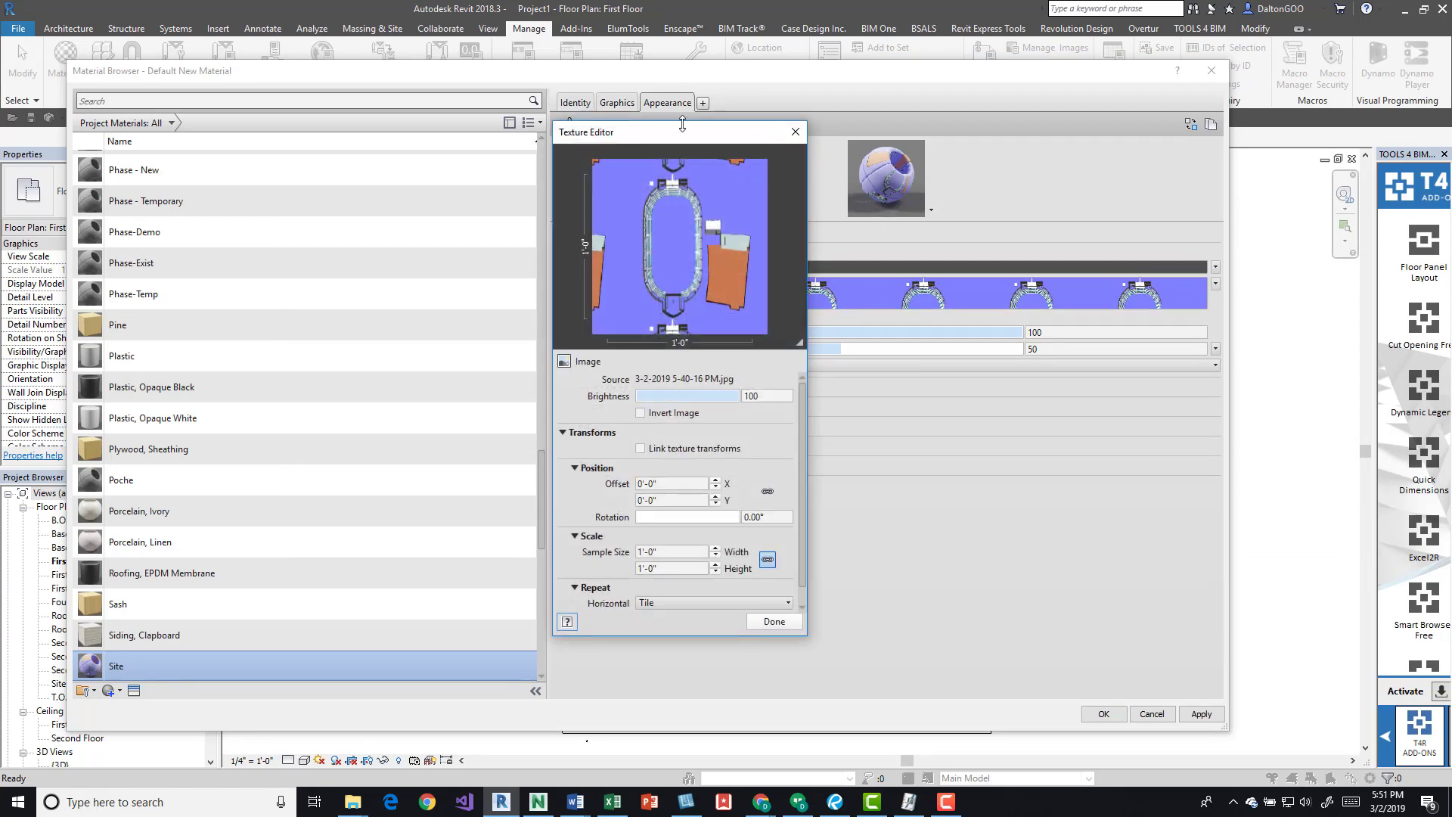
Step: Try linked Sample Size values in the Texture Editor, entering a 2" width
{"action": "mouse_move", "coordinate": [698, 142]}
{"action": "left_mouse_down"}
{"action": "mouse_move", "coordinate": [485, 151]}
{"action": "mouse_move", "coordinate": [335, 113]}
{"action": "mouse_move", "coordinate": [774, 156]}
{"action": "mouse_move", "coordinate": [681, 119]}
{"action": "left_mouse_up"}
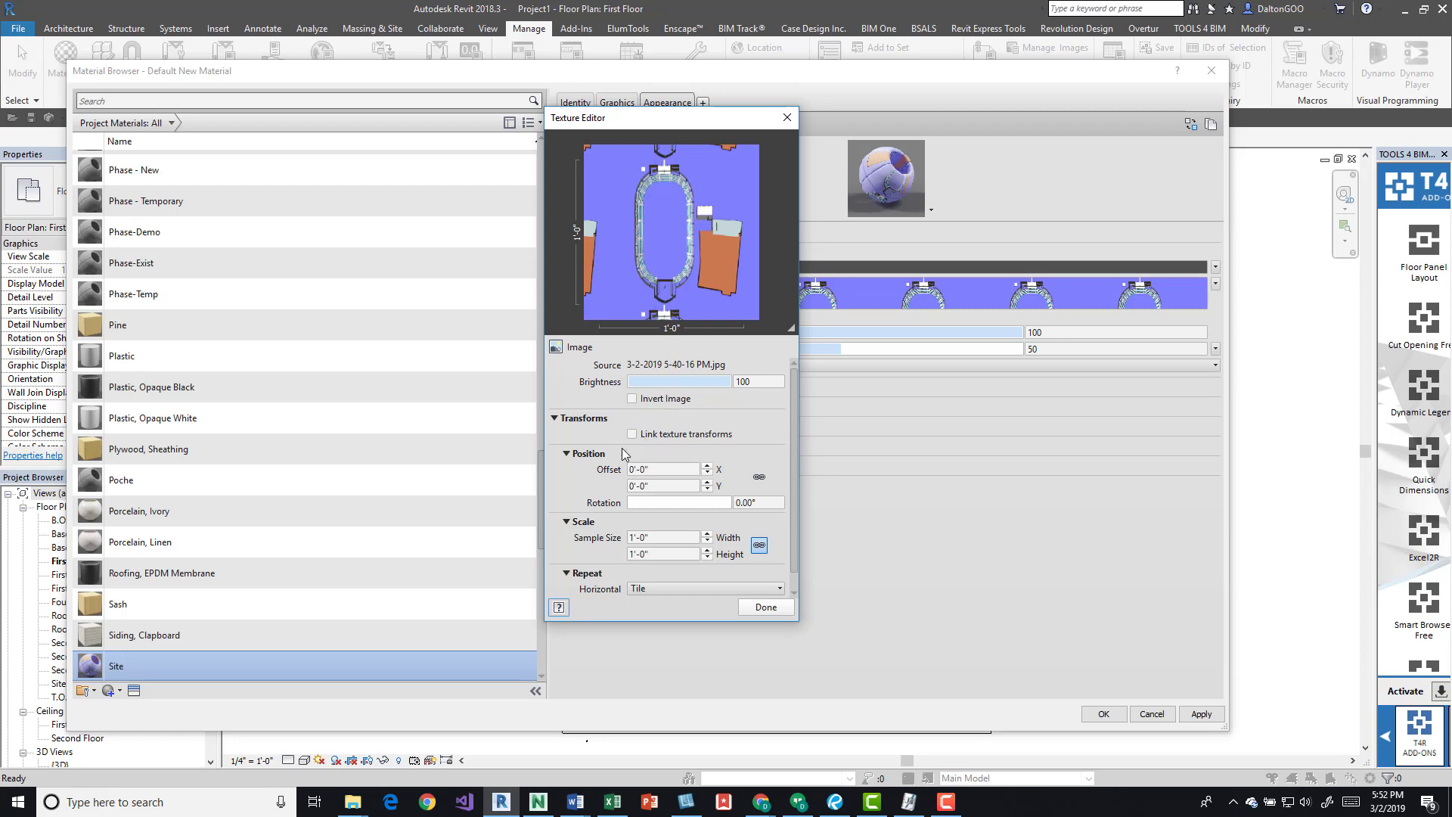
{"action": "scroll", "coordinate": [625, 451], "scroll_direction": "down", "scroll_amount": 1}
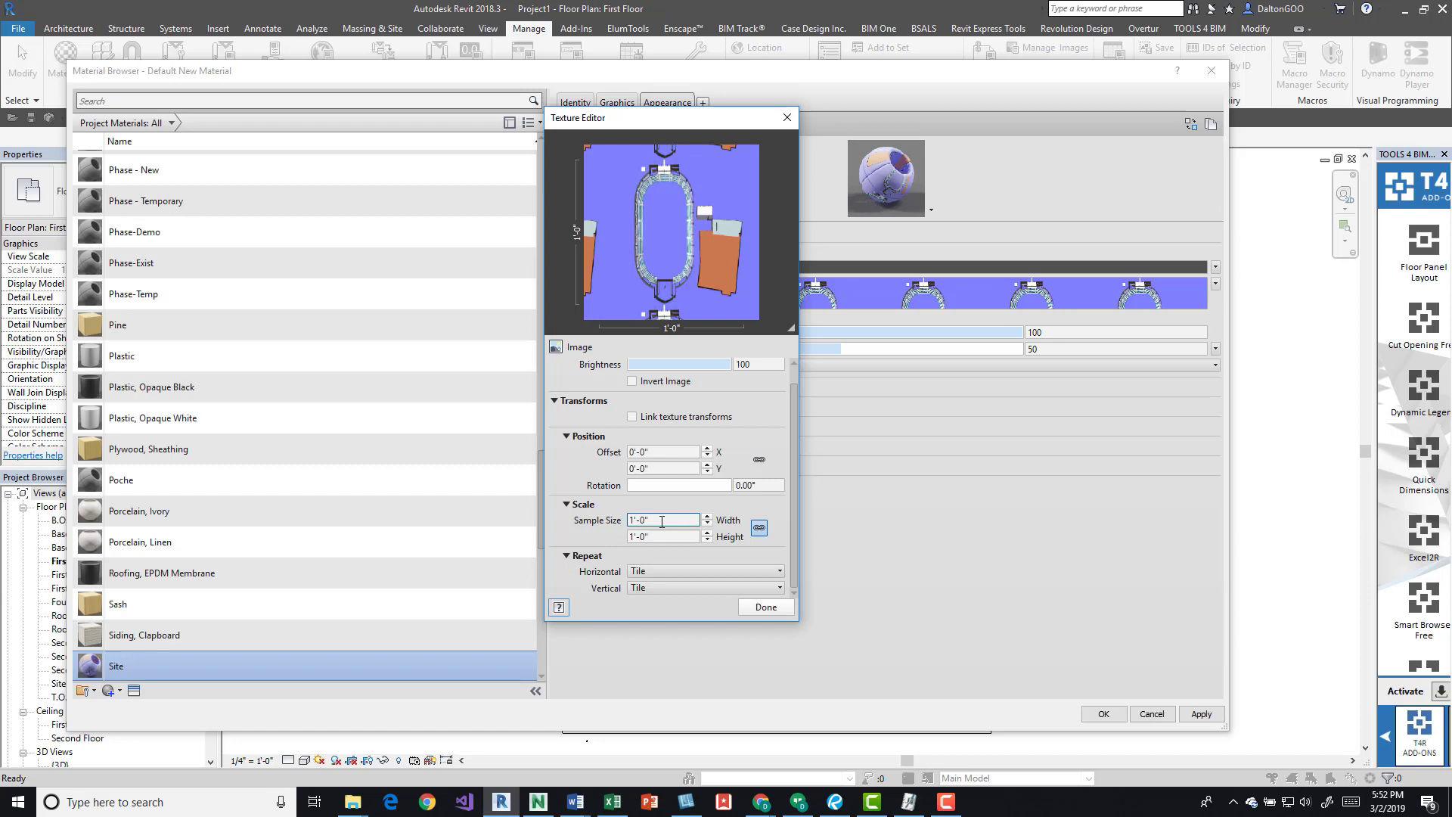
{"action": "left_click", "coordinate": [759, 529]}
{"action": "left_click", "coordinate": [676, 520]}
{"action": "type", "text": "2\""}
{"action": "key", "text": "Tab"}
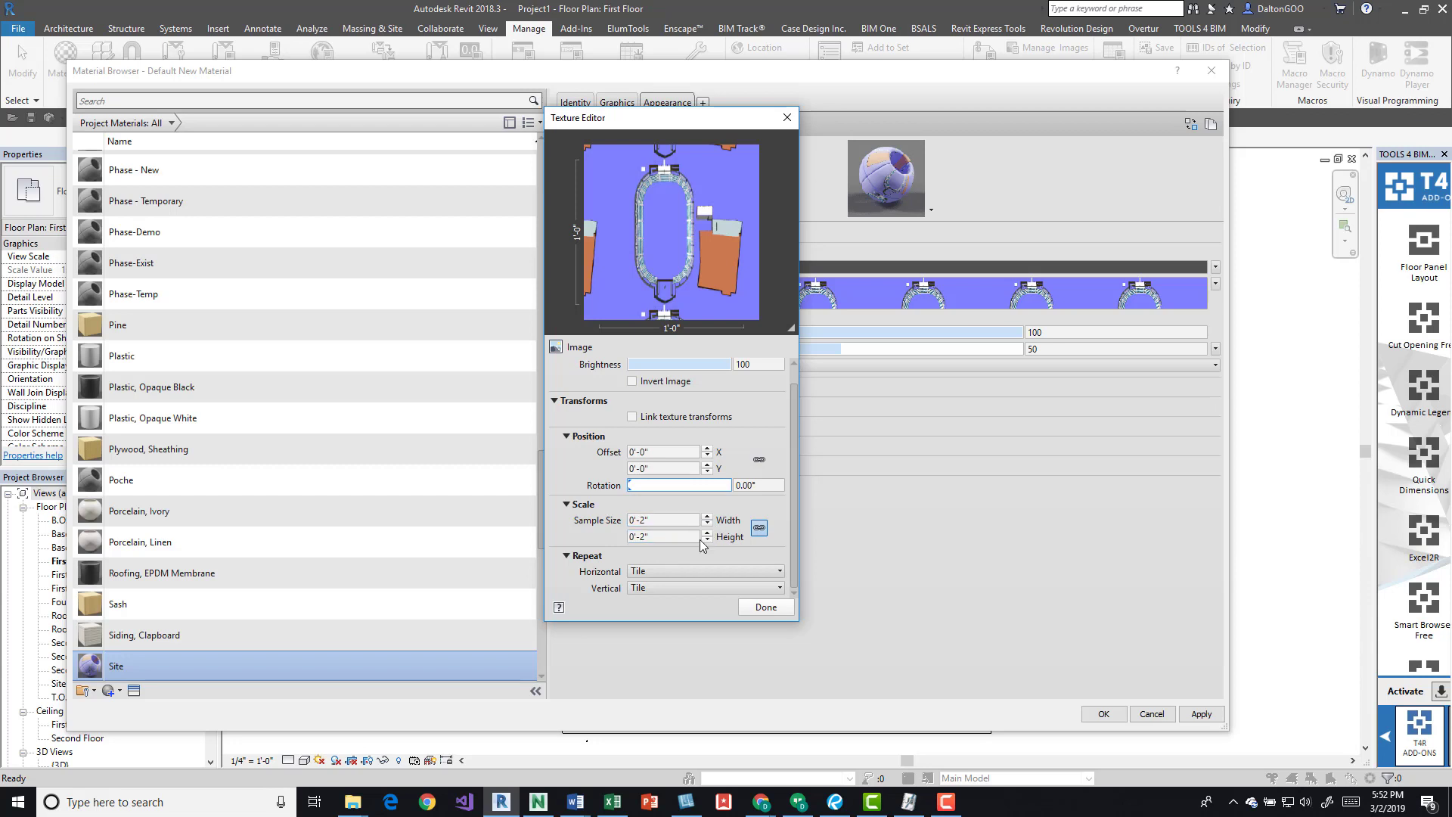
{"action": "left_click", "coordinate": [669, 536]}
{"action": "type", "text": "2"}
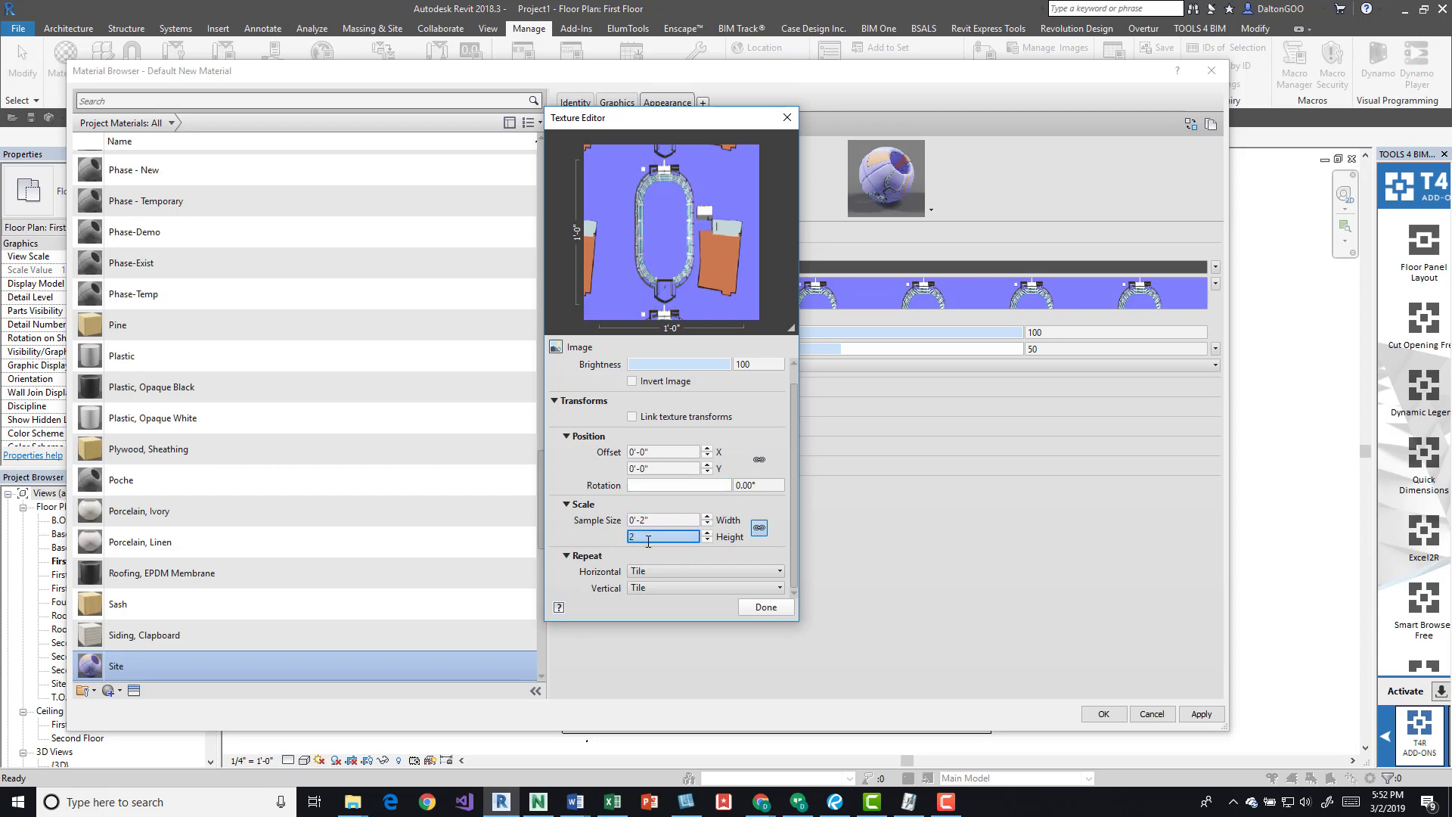
{"action": "left_click", "coordinate": [643, 538]}
{"action": "type", "text": "3"}
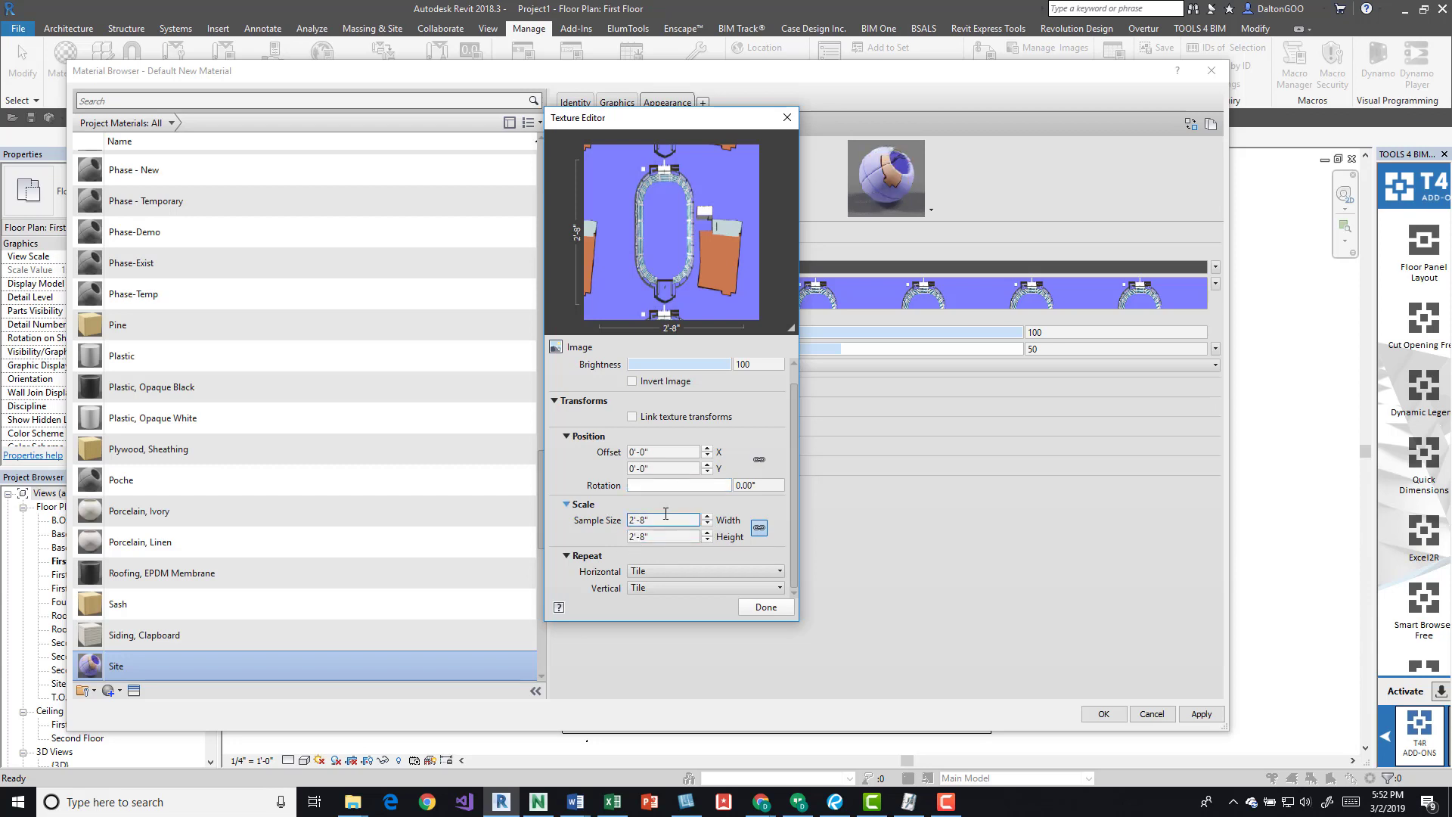
{"action": "left_click", "coordinate": [665, 518]}
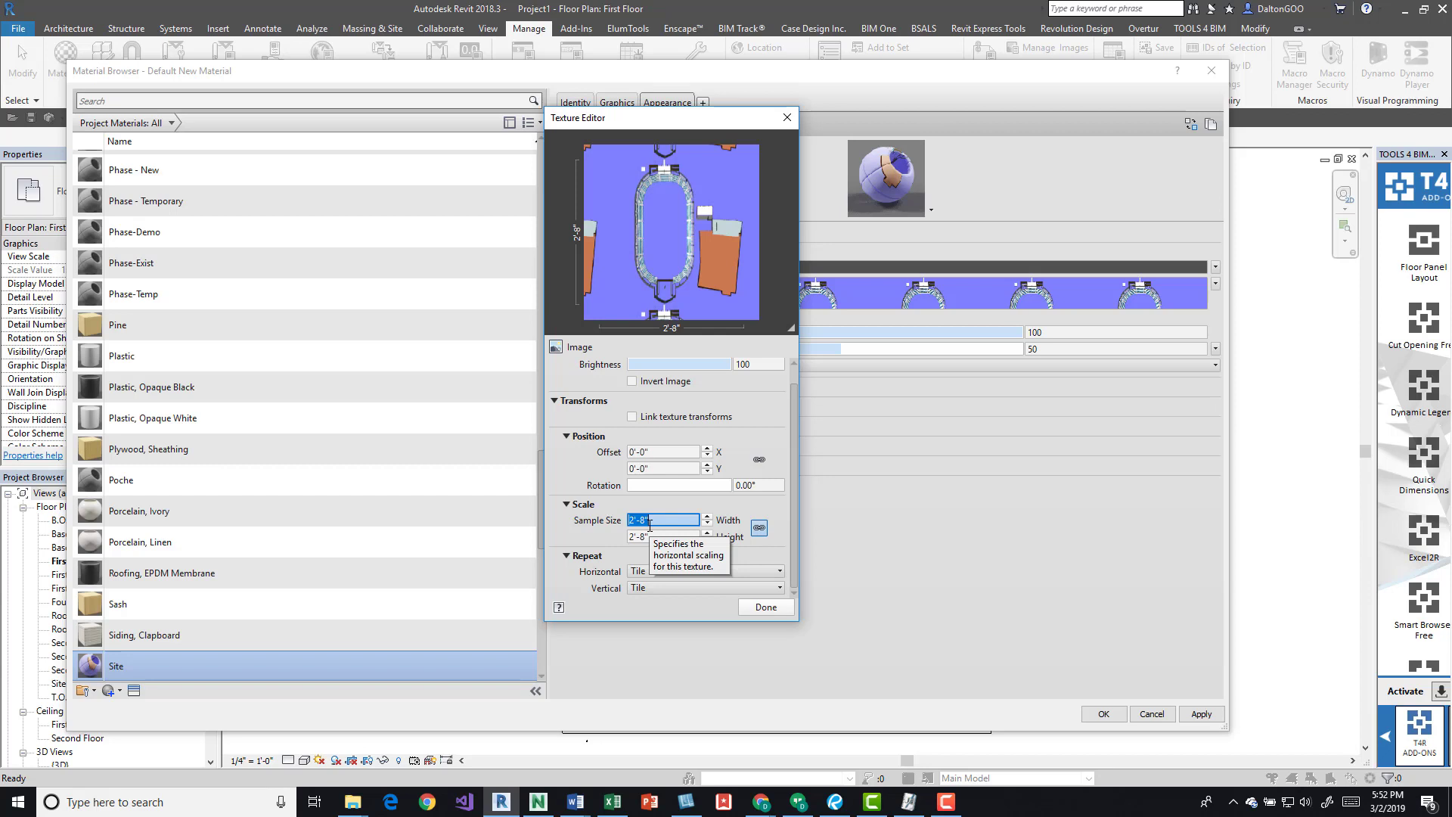
Step: Unlink the scale and set the Sample Size to 750' wide by 1,000' high
{"action": "left_click", "coordinate": [760, 528]}
{"action": "left_click", "coordinate": [669, 519]}
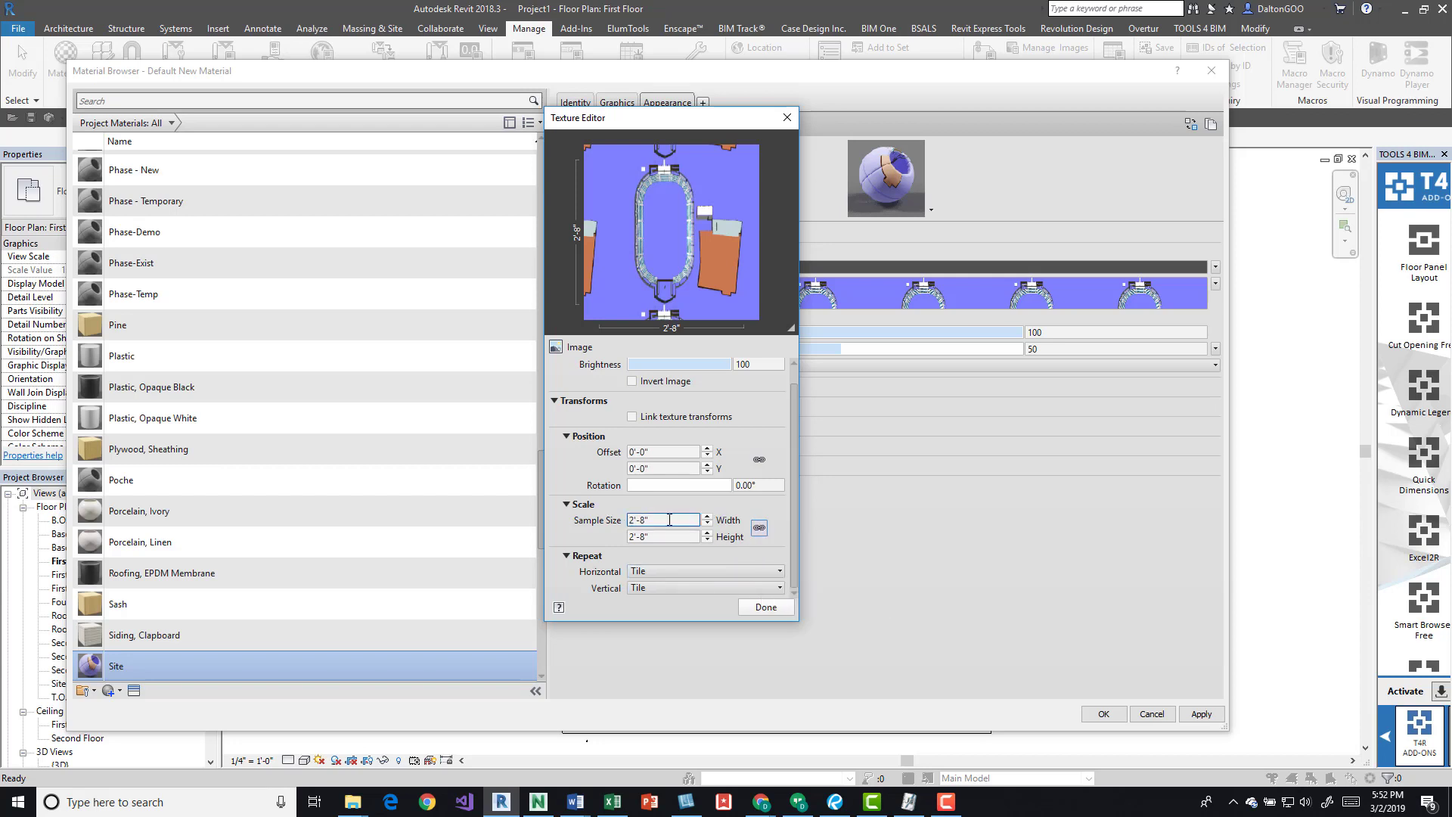
{"action": "double_click", "coordinate": [669, 520]}
{"action": "type", "text": "750'"}
{"action": "left_click", "coordinate": [664, 542]}
{"action": "double_click", "coordinate": [659, 534]}
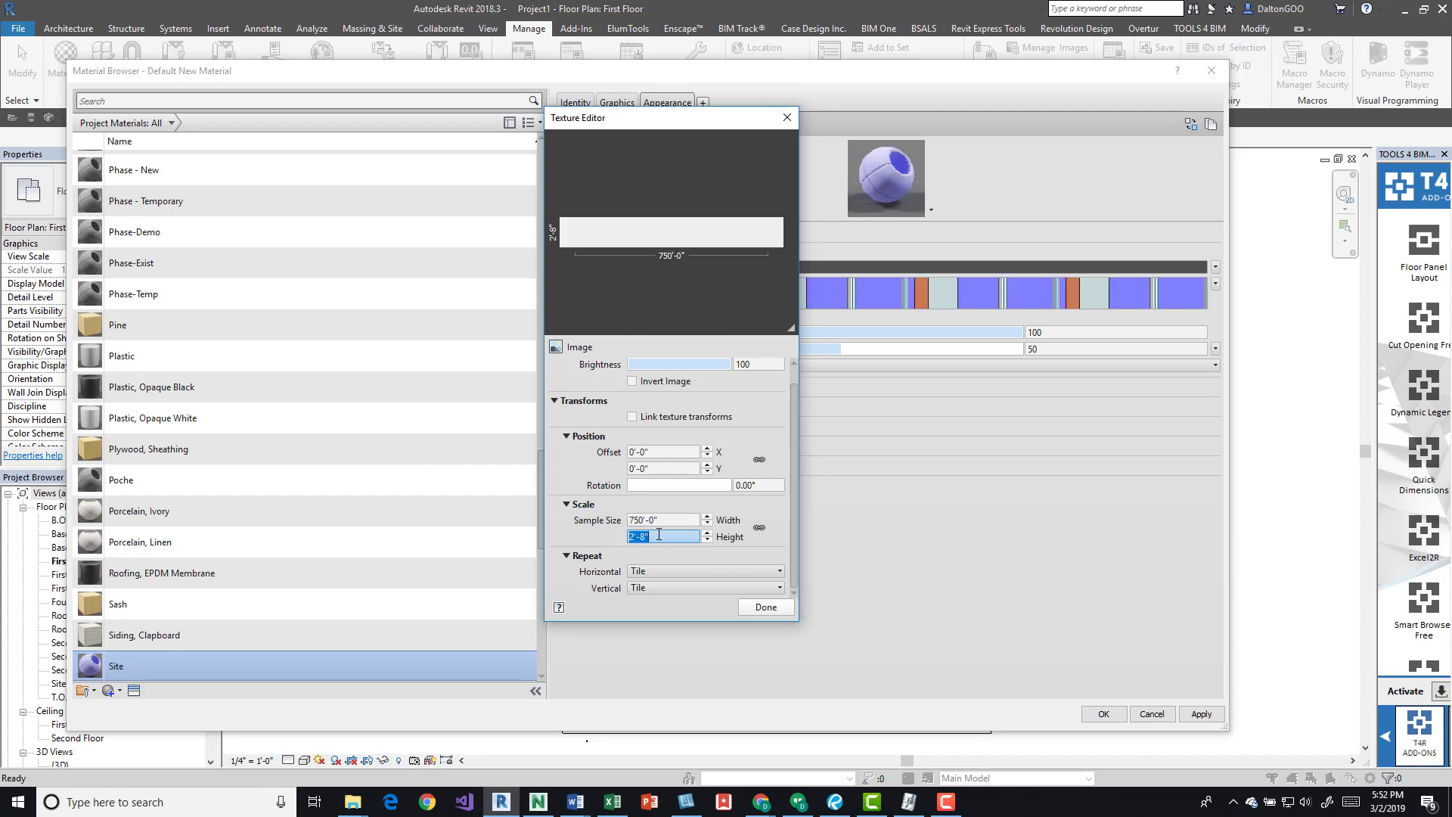
{"action": "type", "text": "1,0"}
{"action": "type", "text": "00'"}
{"action": "key", "text": "Return"}
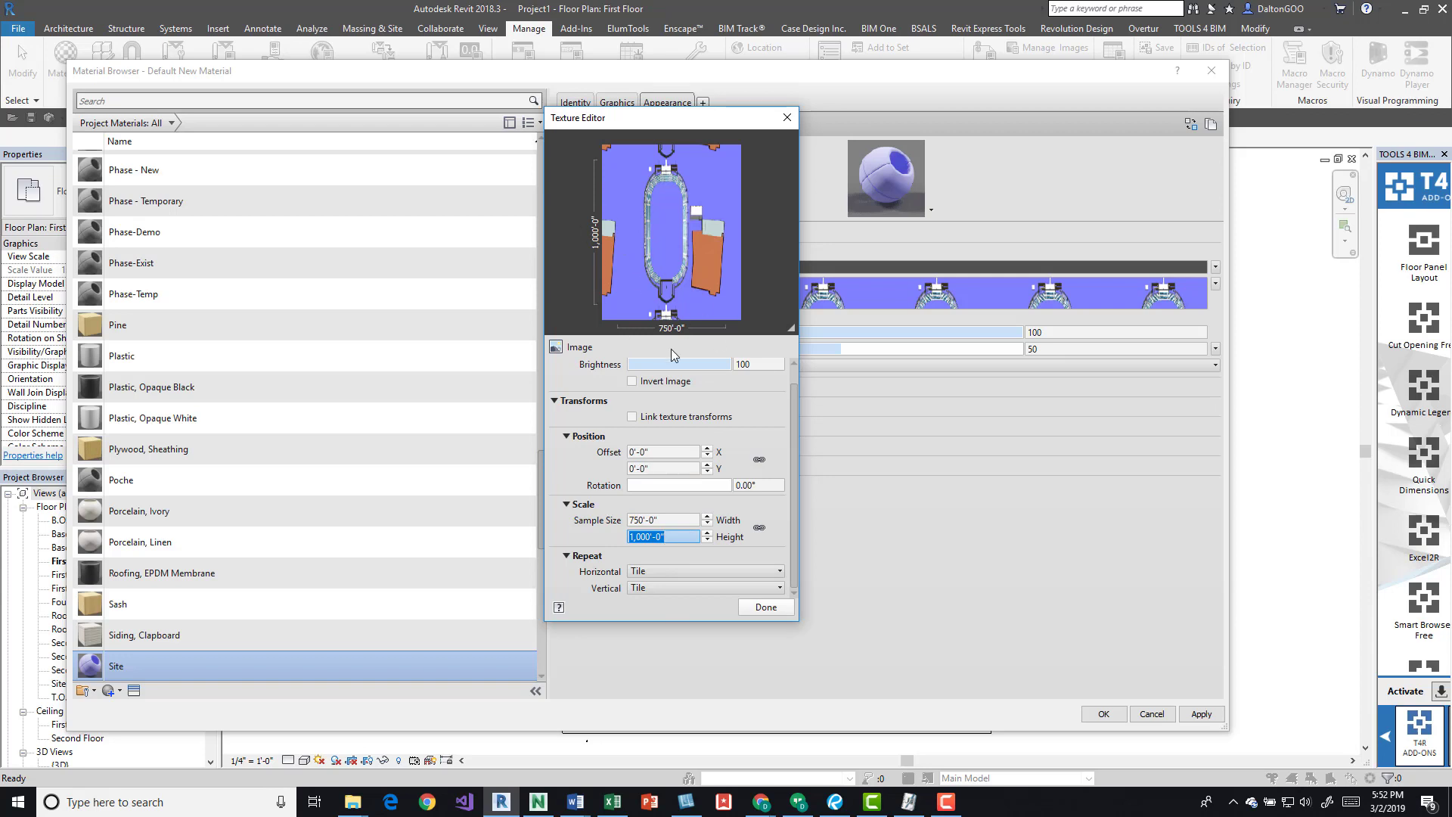
Step: Set Horizontal and Vertical Repeat to None and close the Texture Editor
{"action": "left_click", "coordinate": [687, 571]}
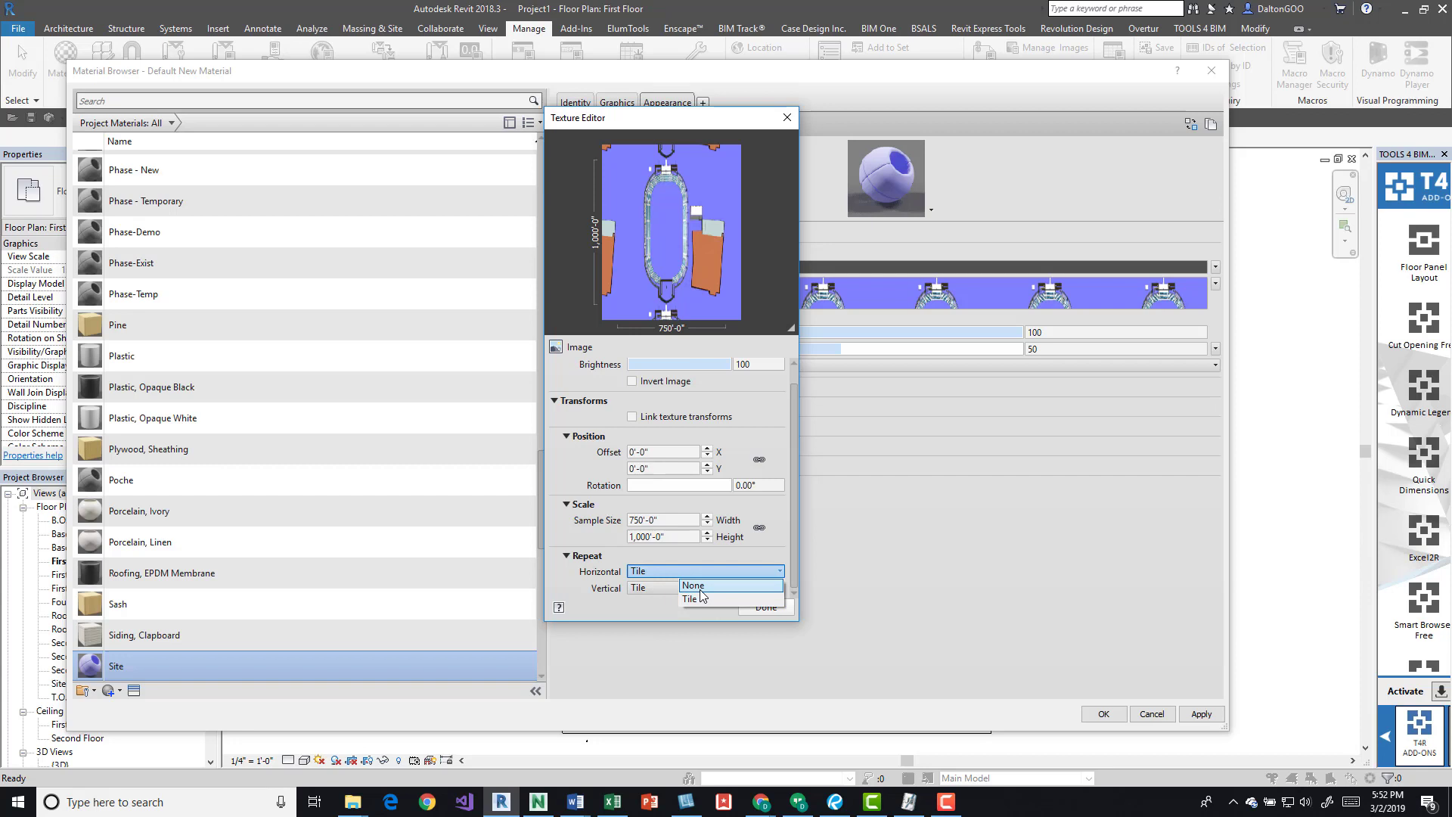
{"action": "left_click", "coordinate": [699, 587]}
{"action": "left_click", "coordinate": [674, 588]}
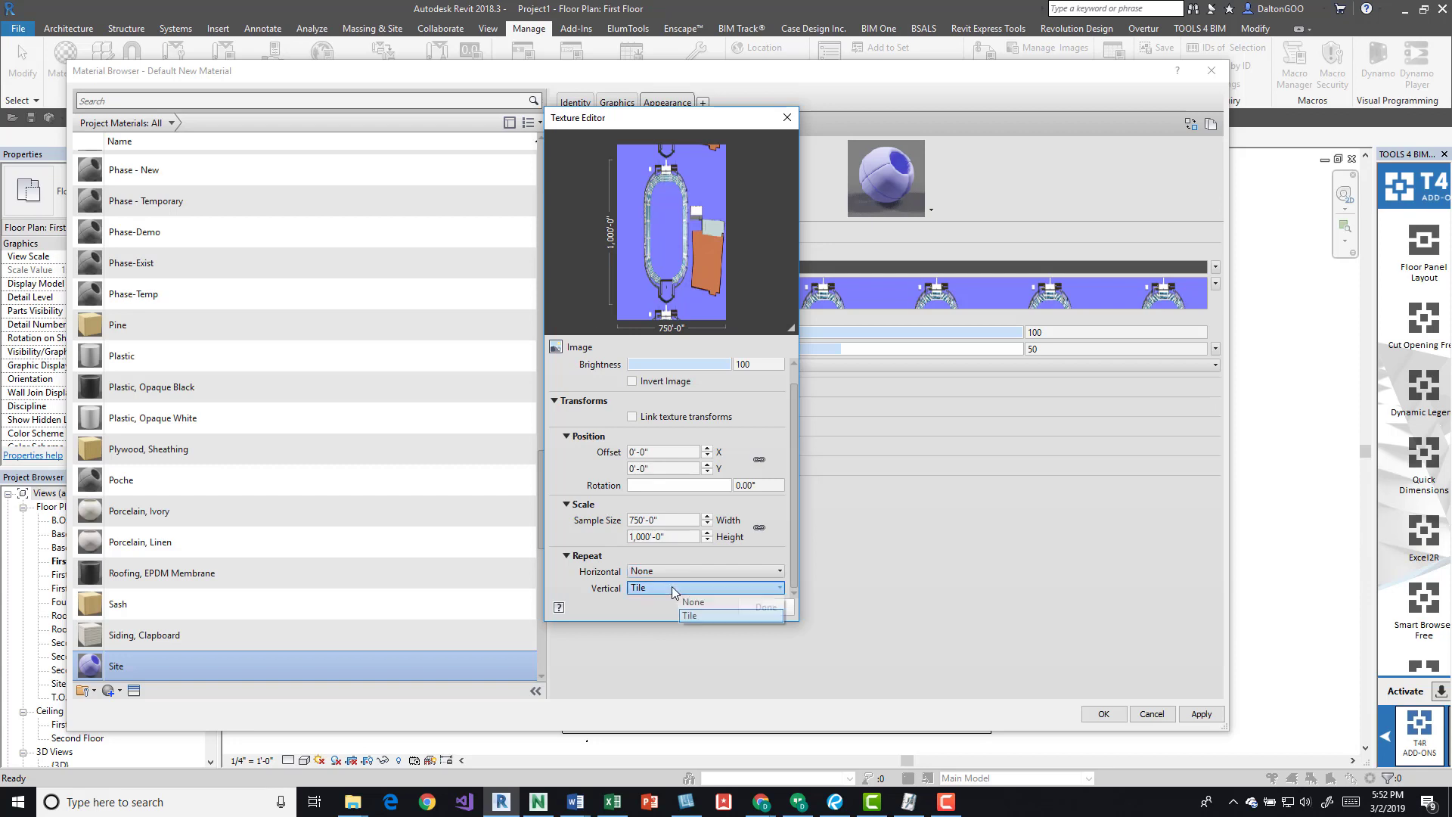
{"action": "left_click", "coordinate": [700, 601]}
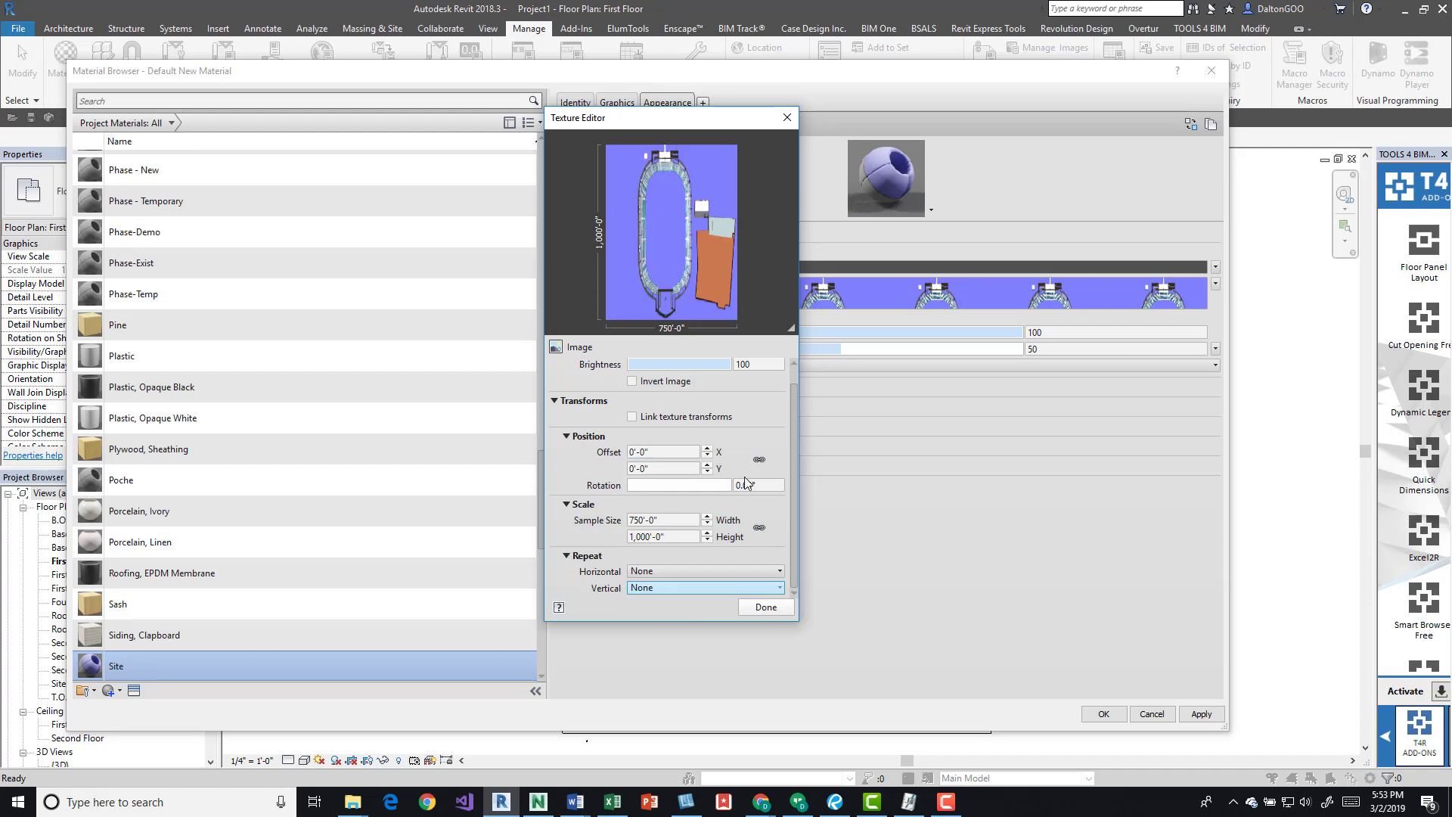
{"action": "left_click", "coordinate": [768, 611]}
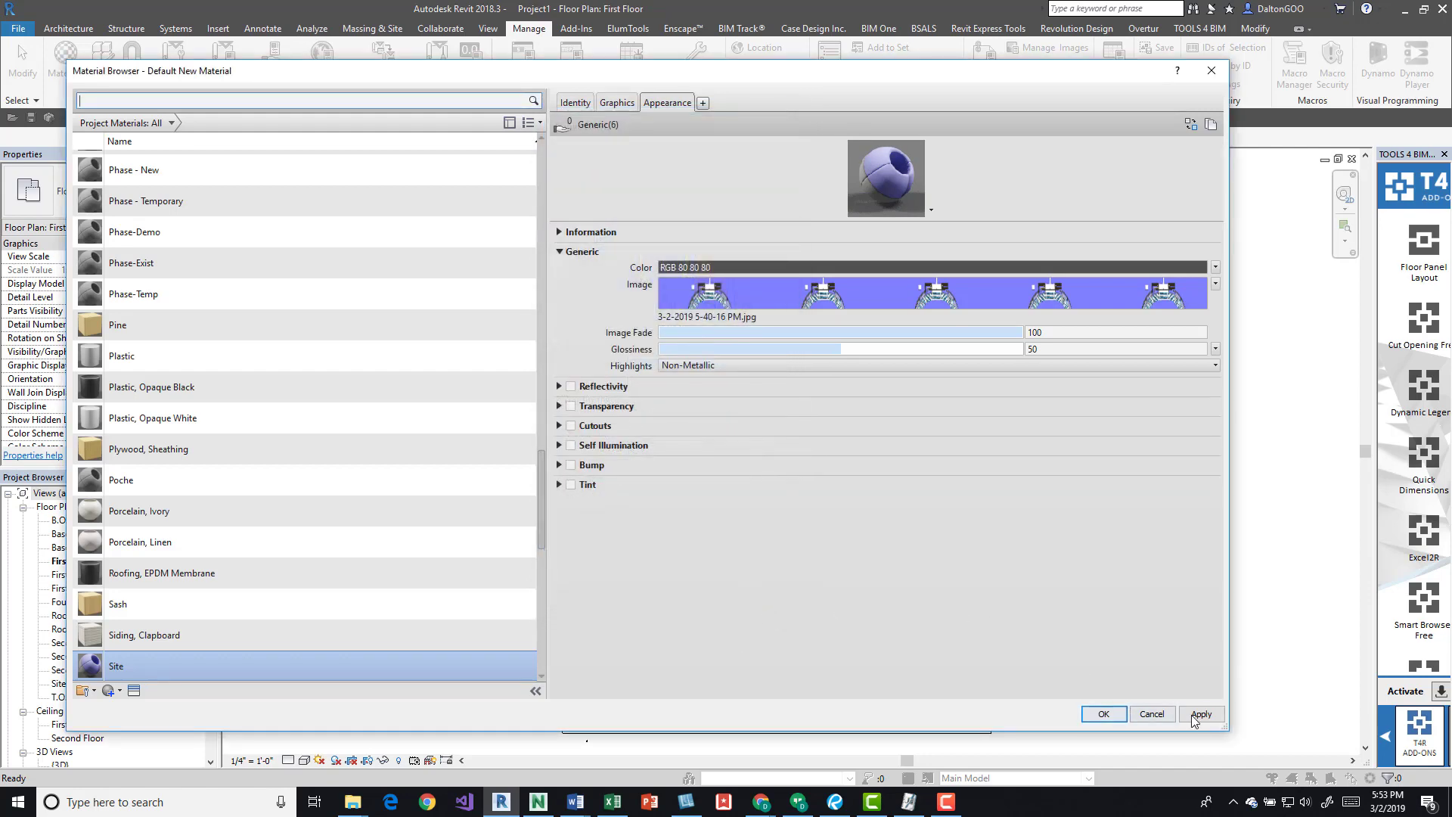
Step: Close the Material Browser and open the floor type's structure layer material
{"action": "left_click", "coordinate": [1106, 714]}
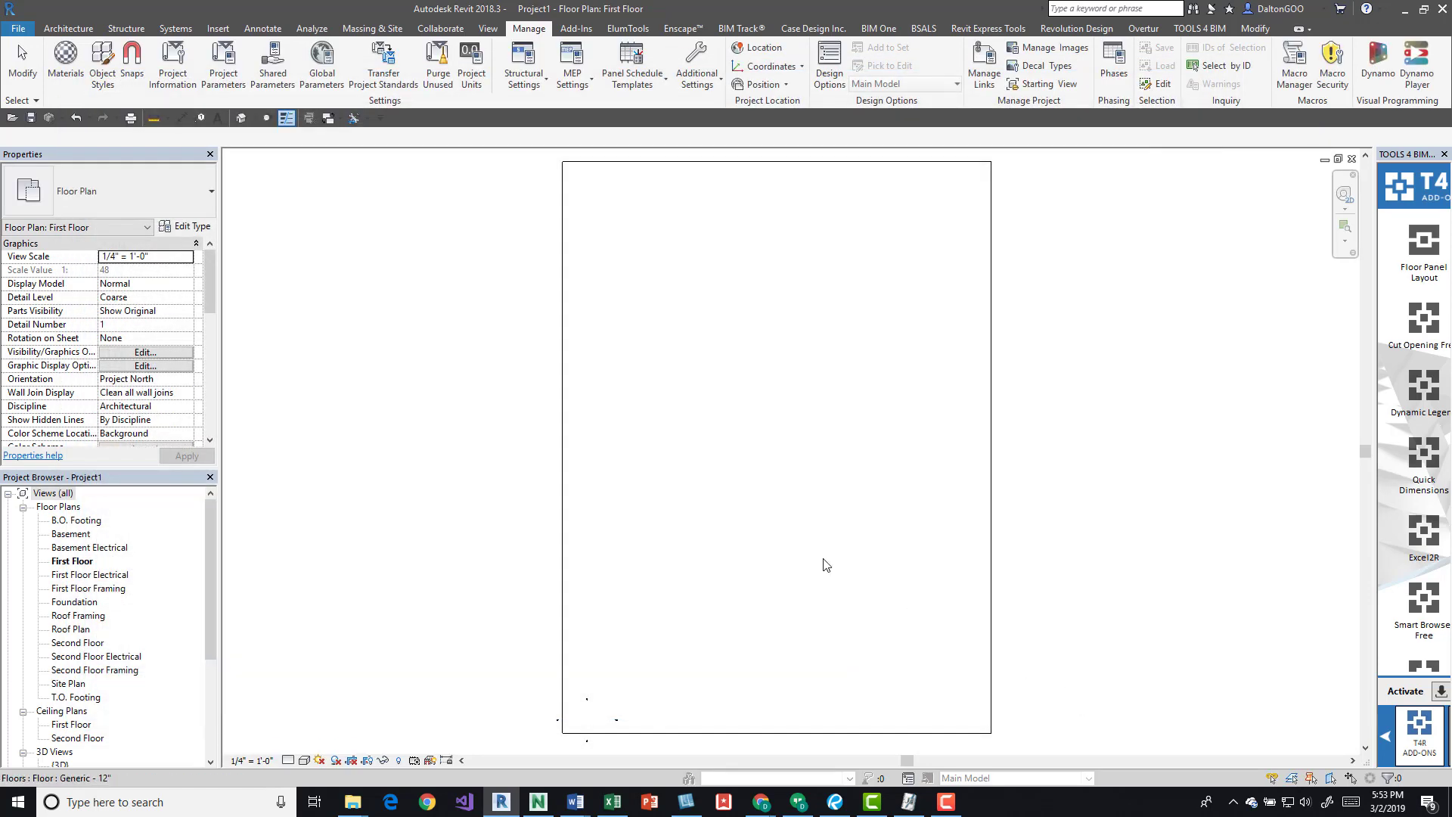
{"action": "left_click", "coordinate": [584, 303]}
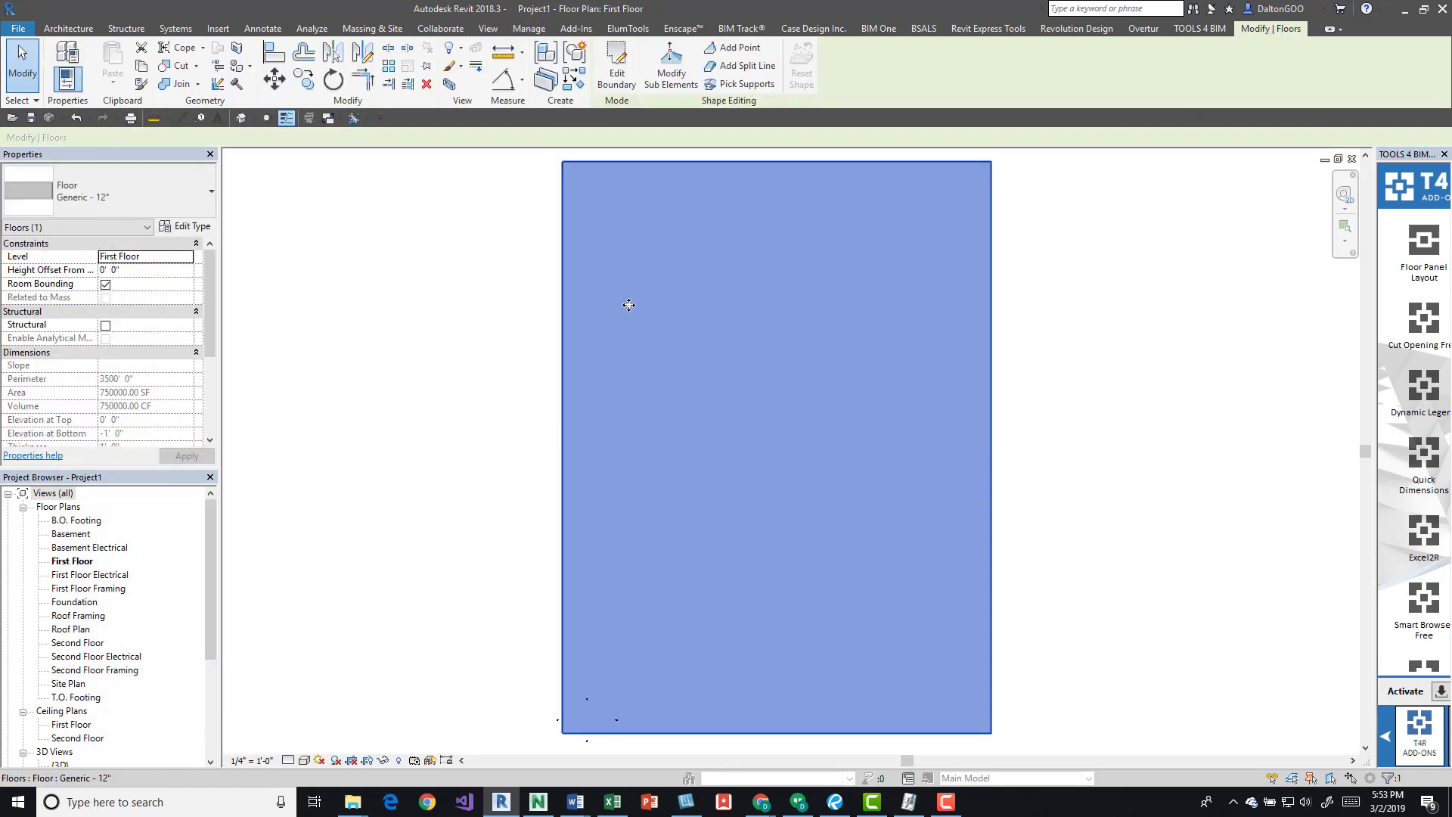
{"action": "left_click", "coordinate": [191, 230]}
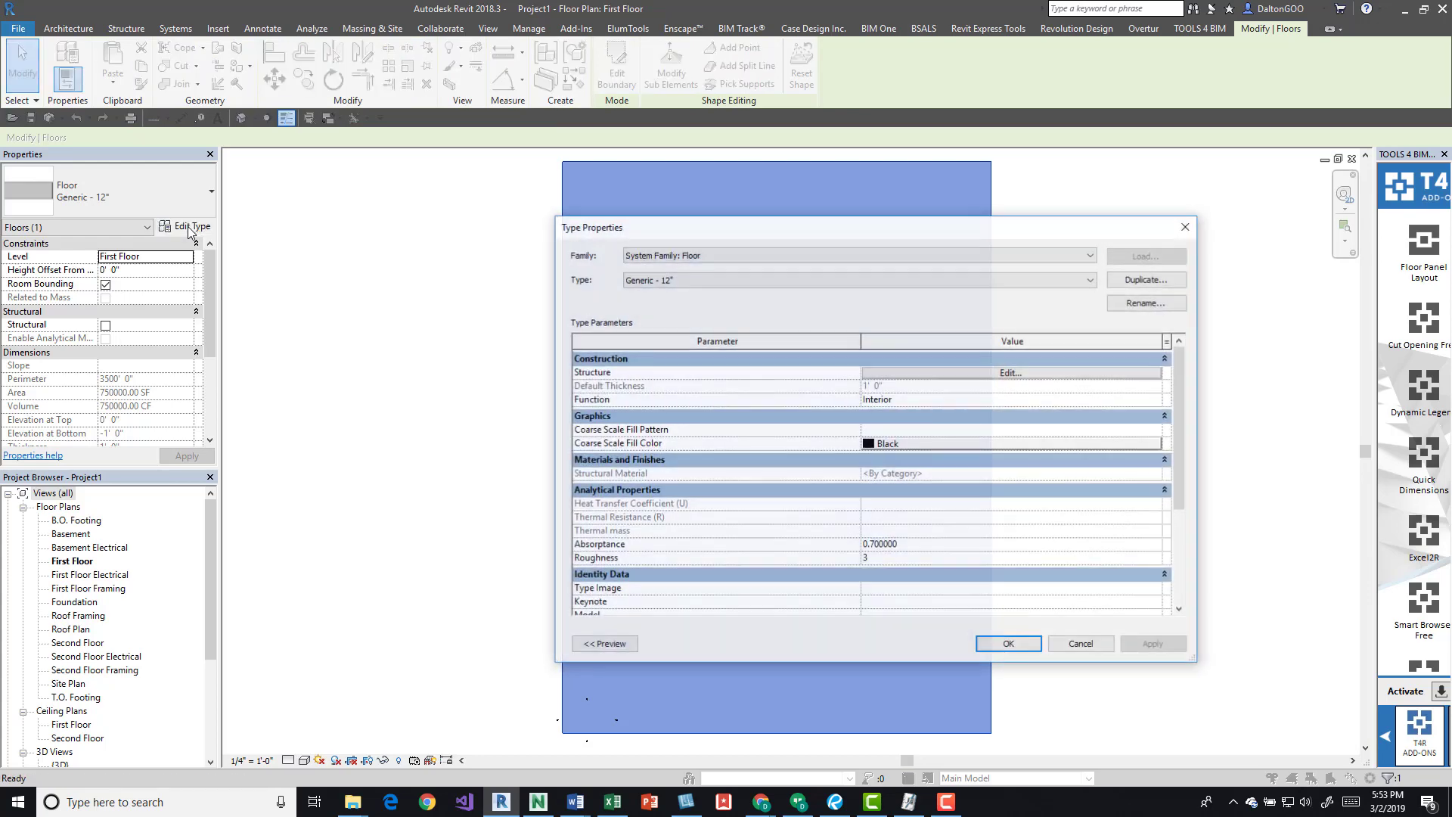
{"action": "left_click", "coordinate": [935, 374]}
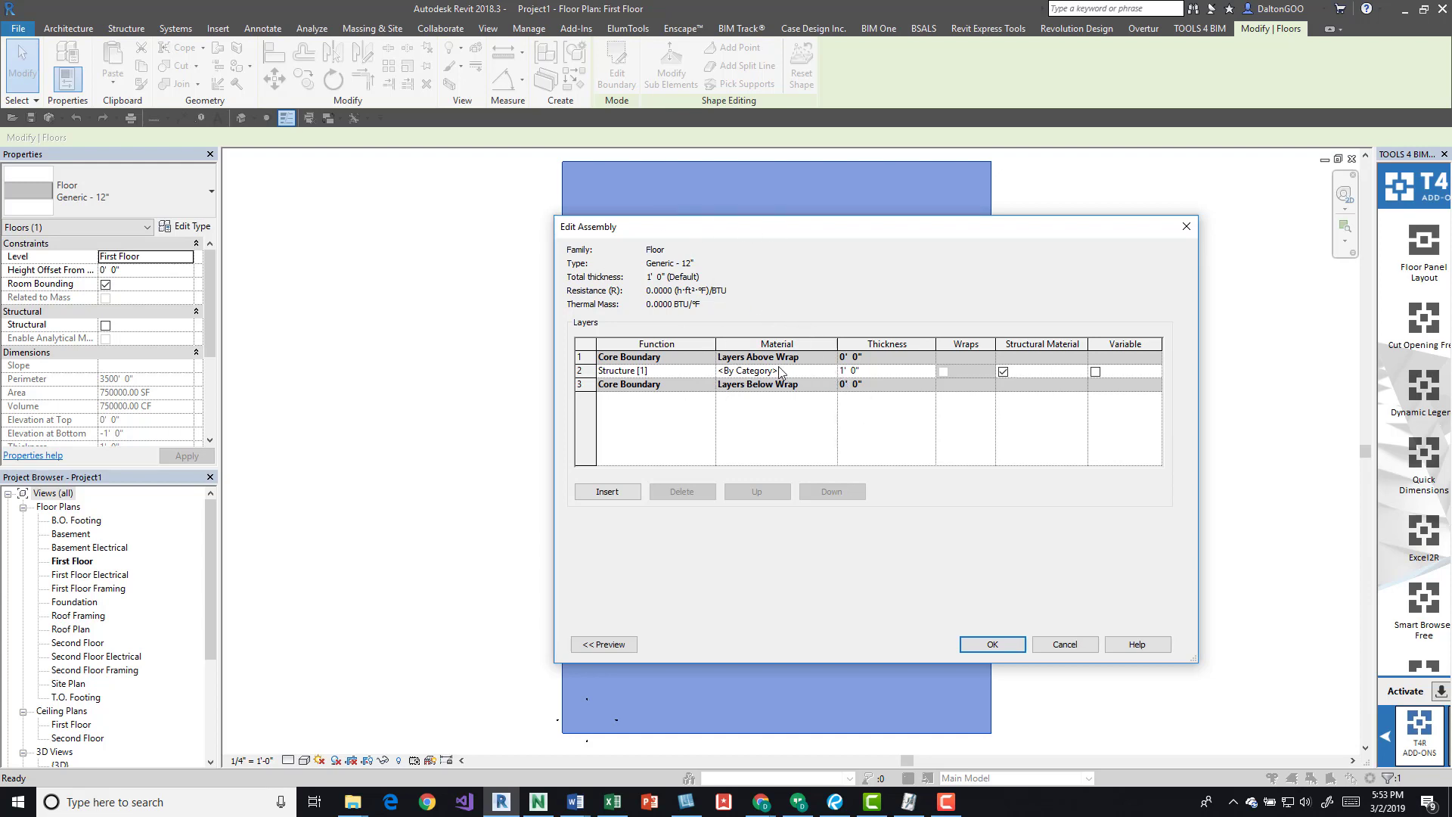
{"action": "left_click", "coordinate": [831, 374]}
{"action": "left_click", "coordinate": [831, 371]}
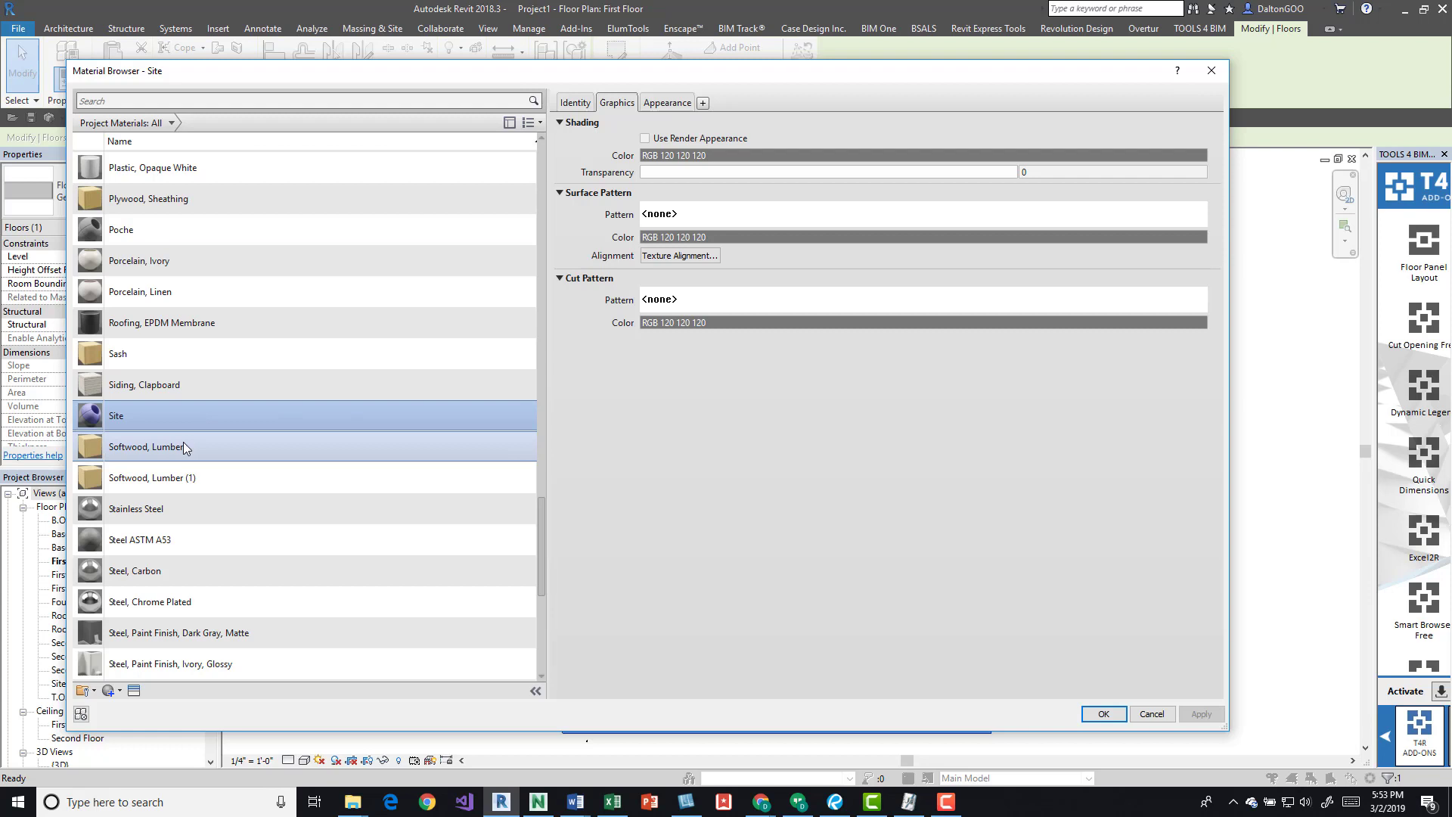
Step: Search for 'Site', assign it to the structure layer, and confirm all dialogs
{"action": "left_click", "coordinate": [208, 105]}
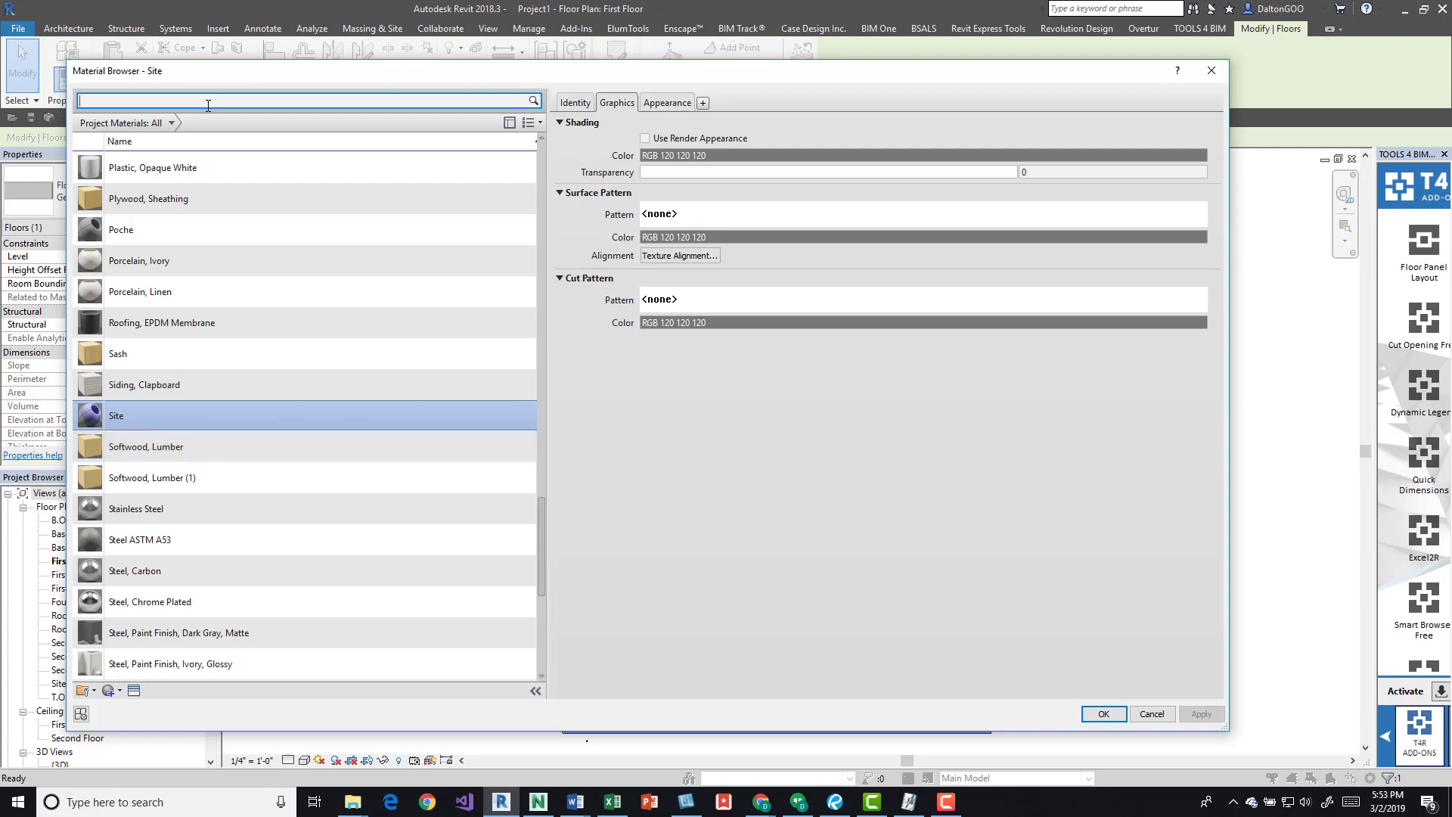
{"action": "scroll", "coordinate": [233, 154], "scroll_direction": "up", "scroll_amount": 1}
{"action": "type", "text": "Site"}
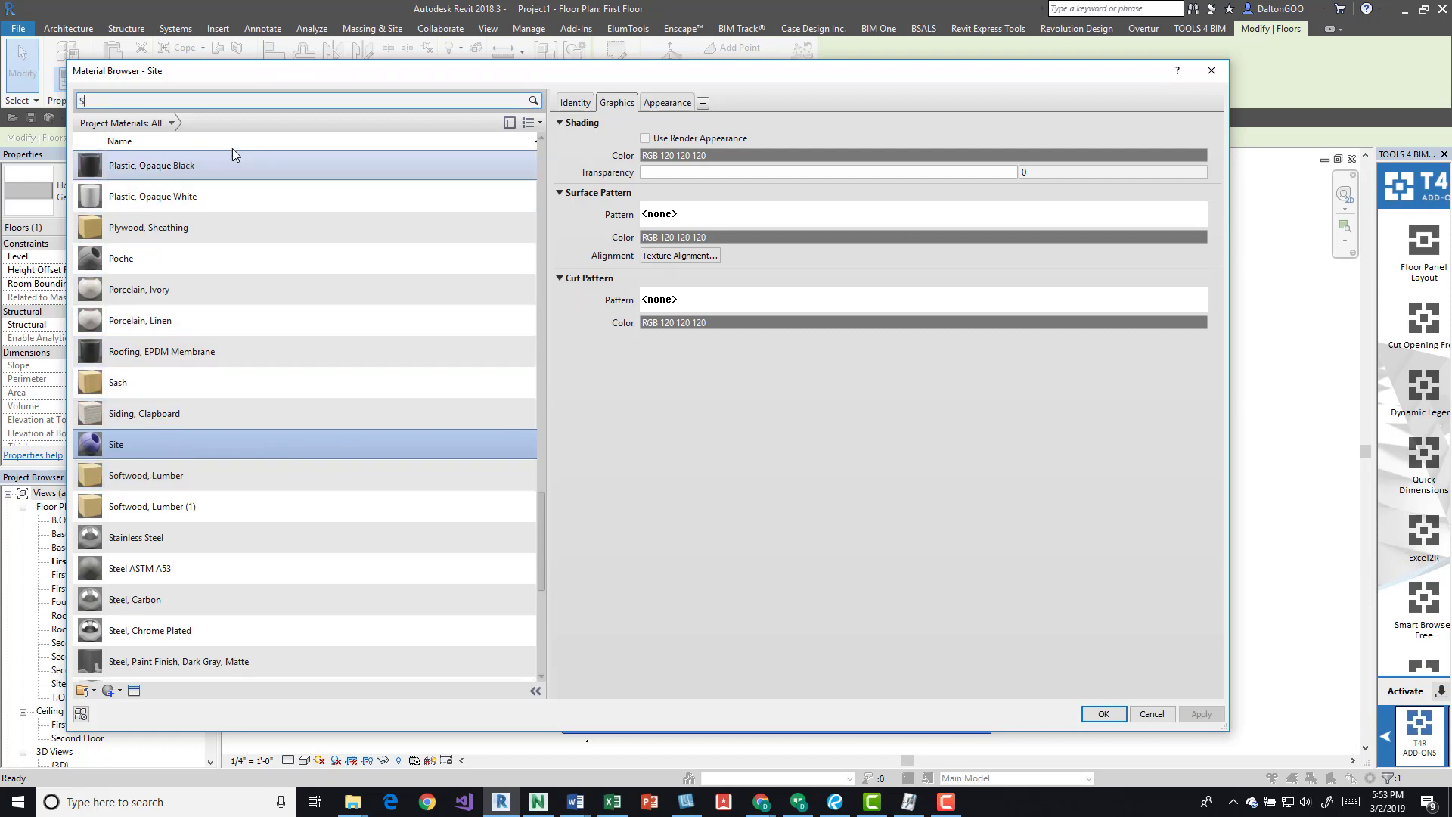
{"action": "left_click", "coordinate": [221, 188]}
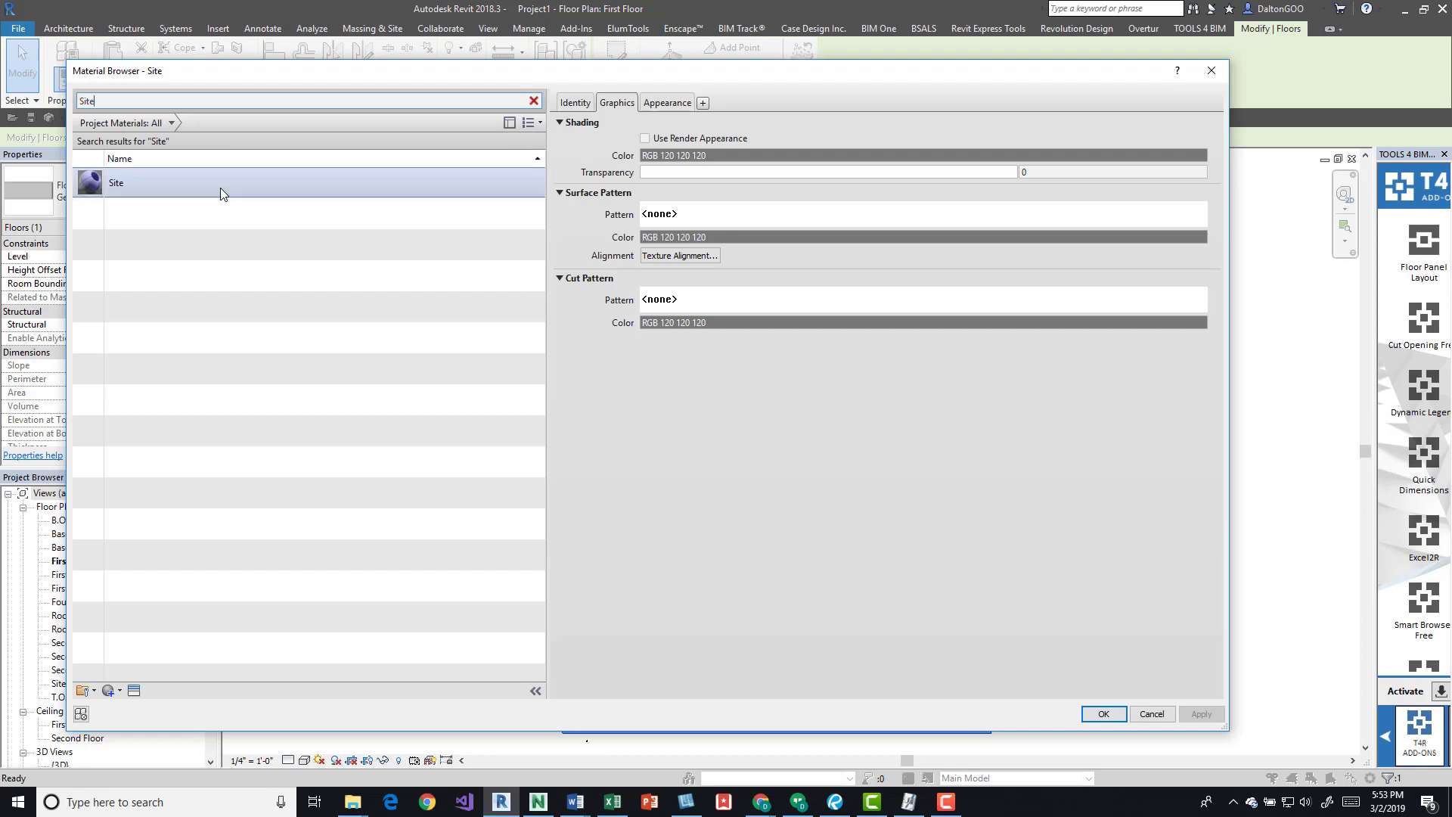
{"action": "left_click", "coordinate": [1098, 716]}
{"action": "left_click", "coordinate": [1001, 643]}
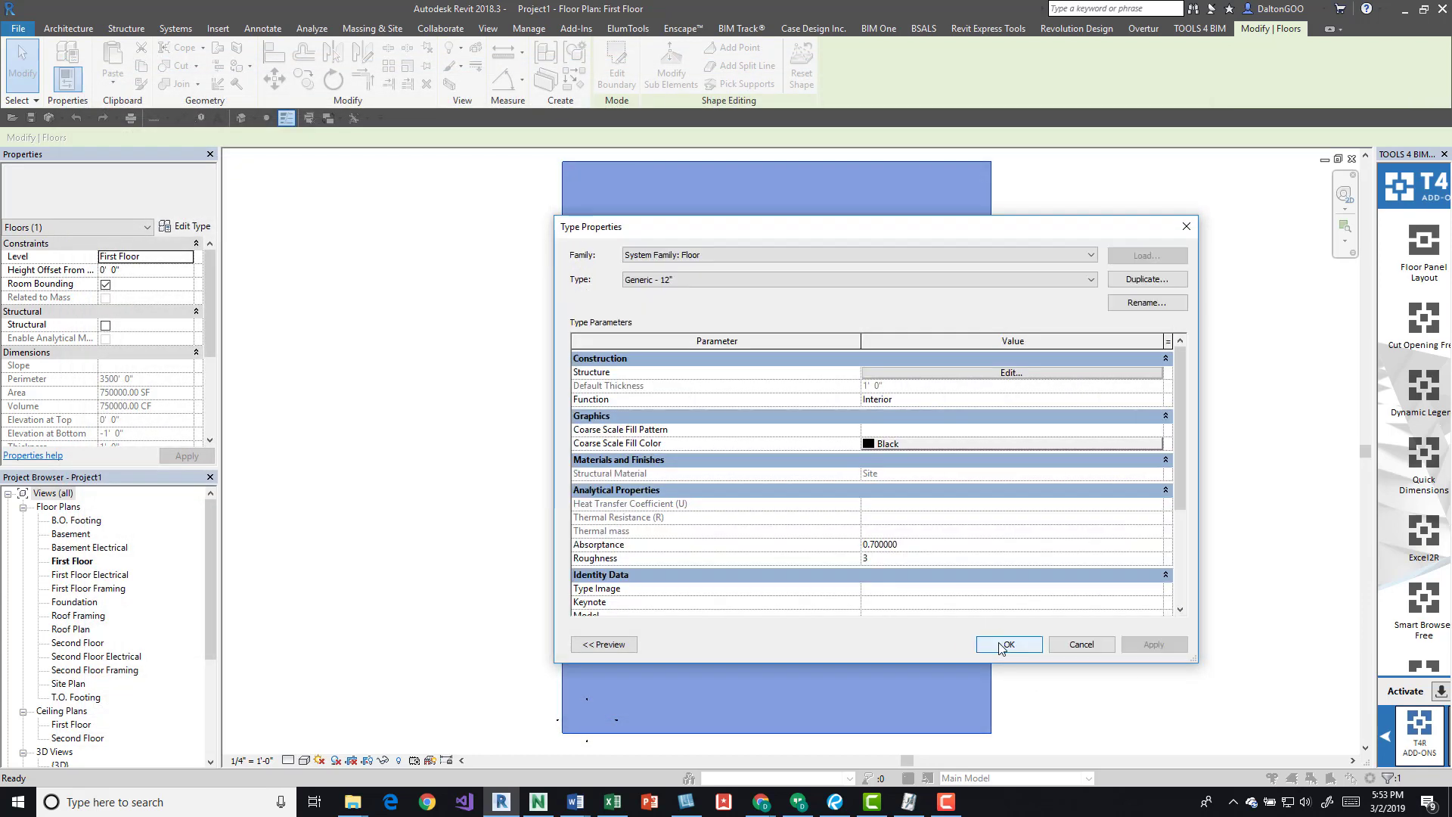
{"action": "left_click", "coordinate": [1009, 645]}
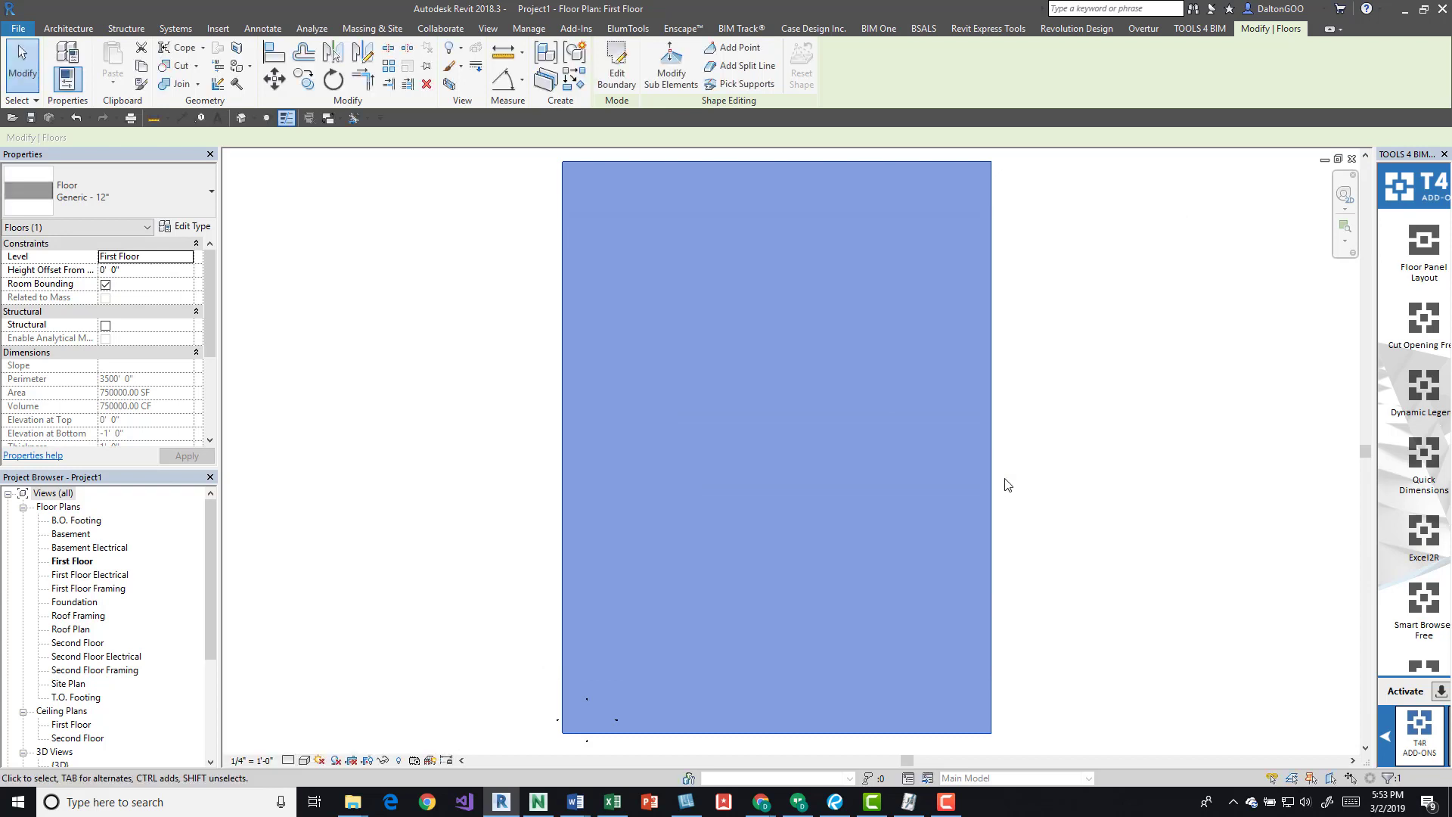
Step: Set the First Floor plan's visual style to Realistic
{"action": "left_click", "coordinate": [1059, 365]}
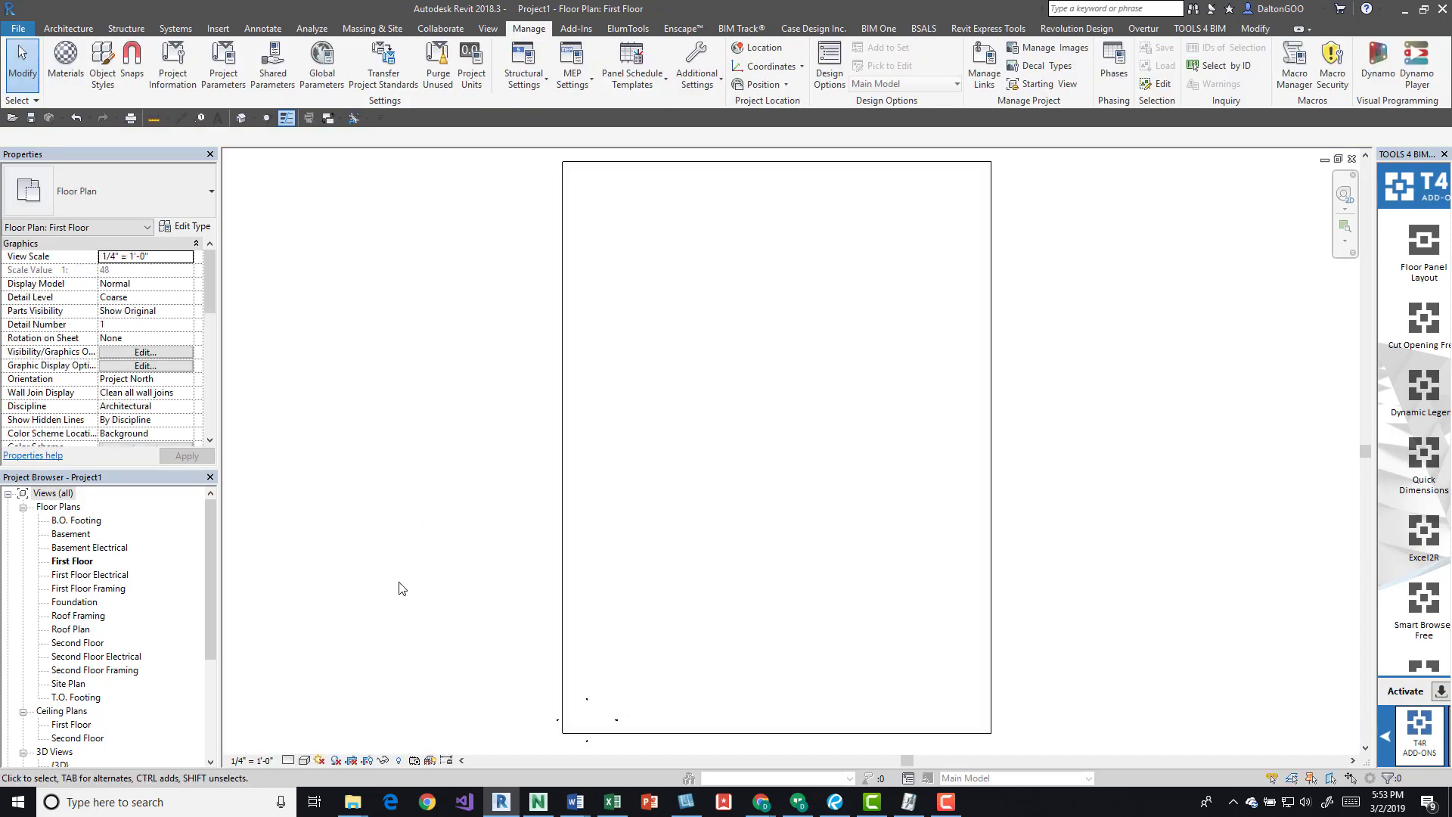
{"action": "left_click", "coordinate": [306, 761]}
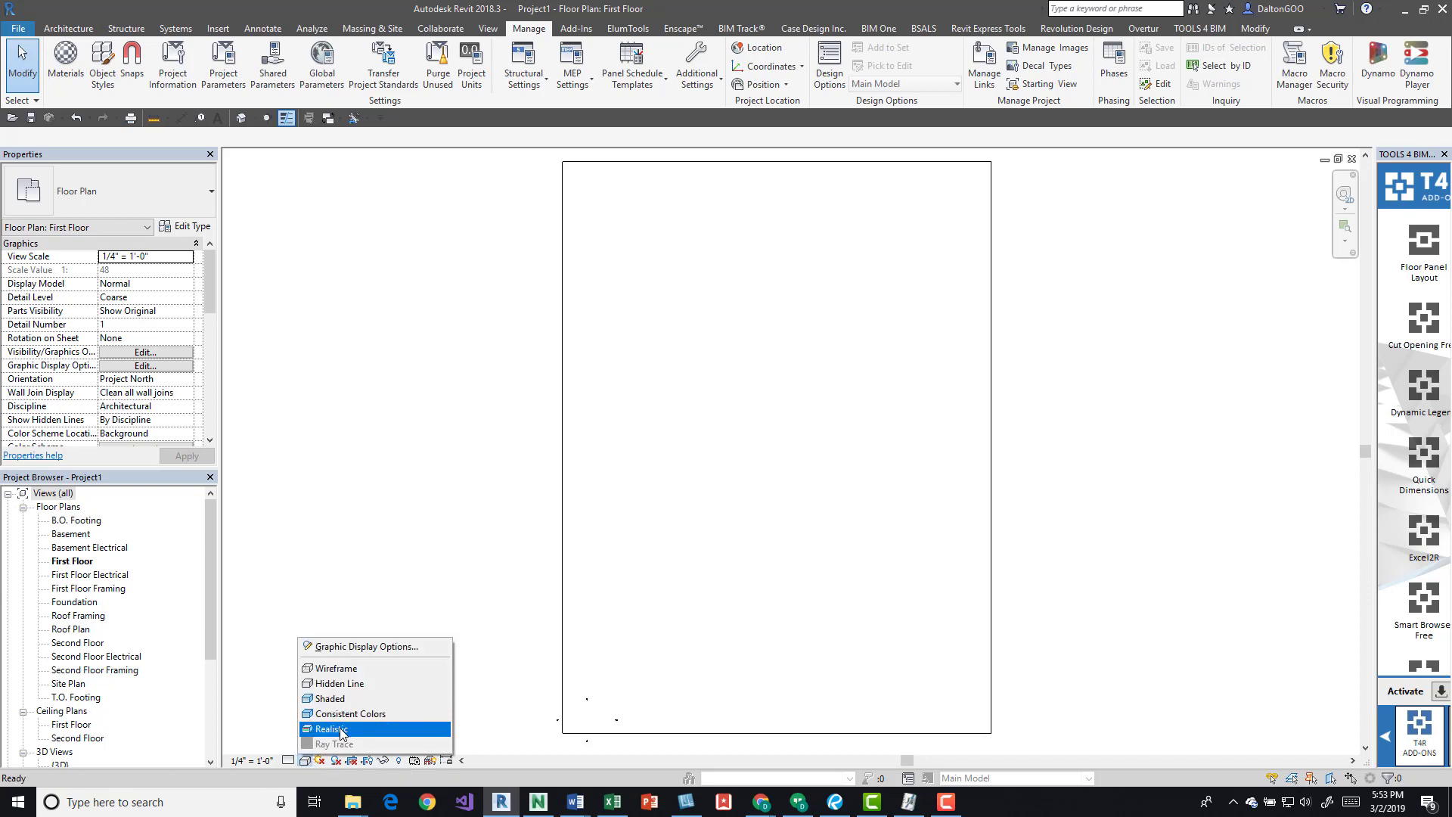
{"action": "left_click", "coordinate": [342, 730]}
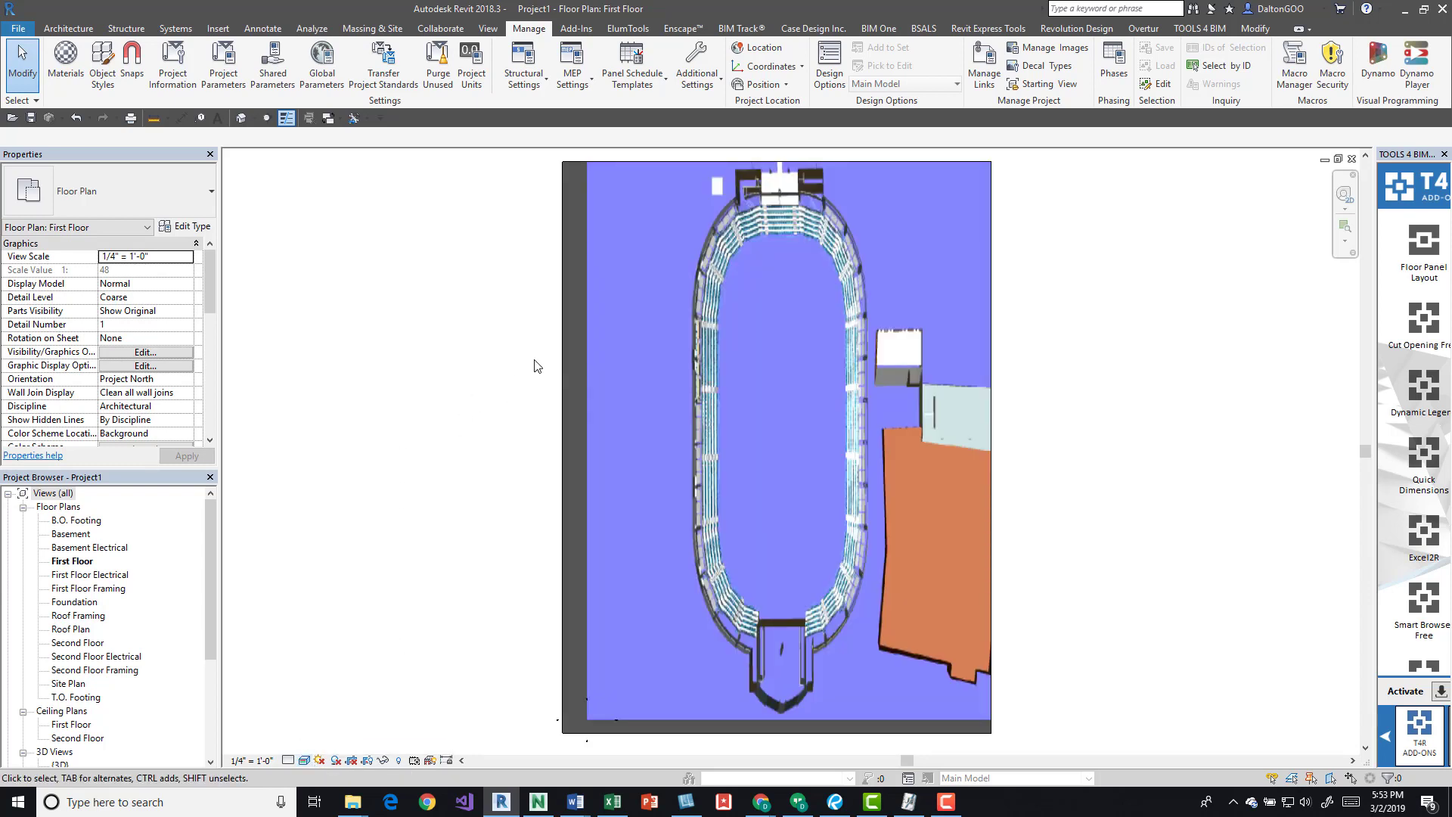
{"action": "scroll", "coordinate": [500, 350], "scroll_direction": "up", "scroll_amount": 1}
{"action": "scroll", "coordinate": [479, 406], "scroll_direction": "down", "scroll_amount": 1}
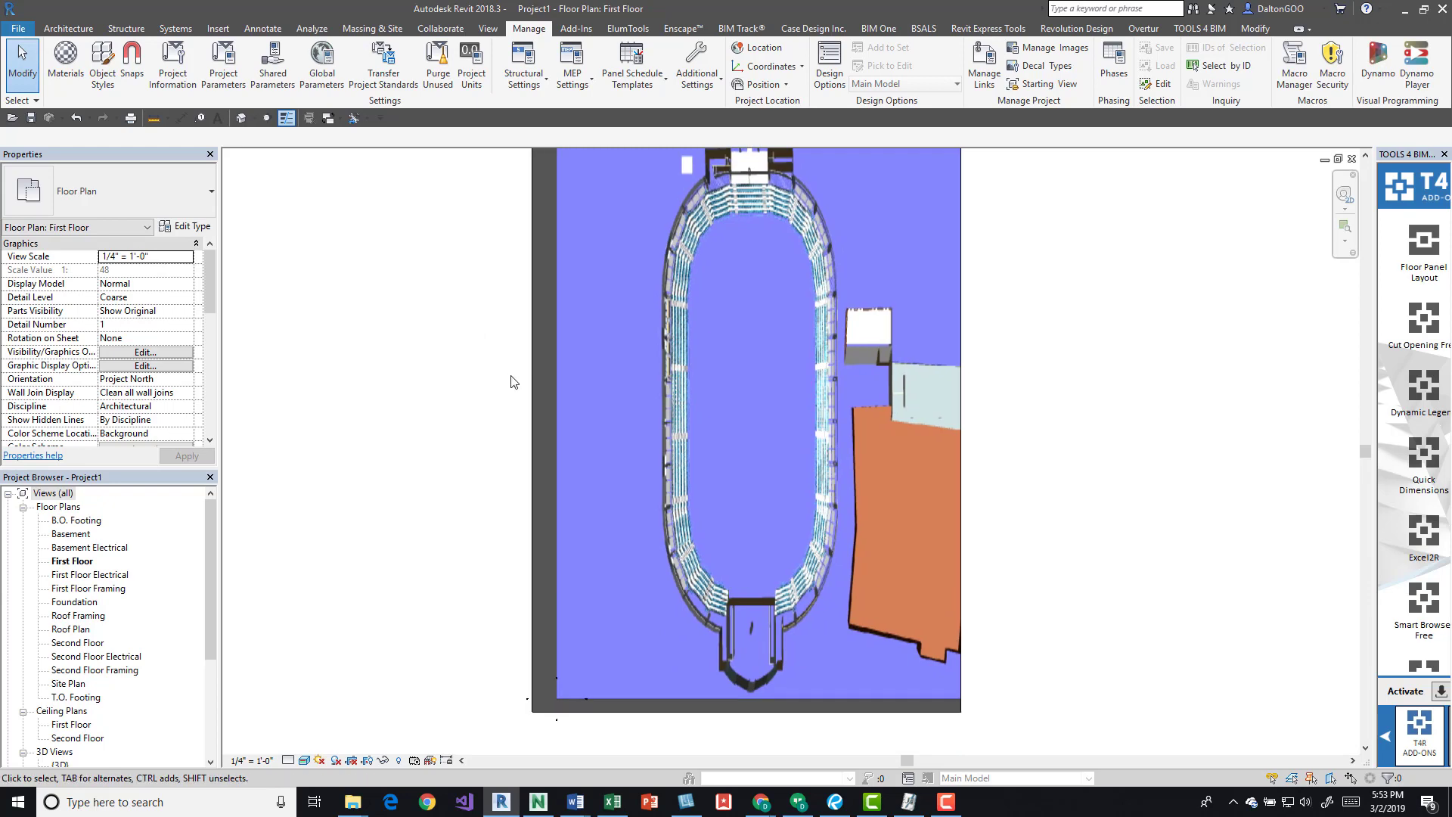
Step: Pull the floor's left and bottom boundary edges slightly inward and finish the sketch
{"action": "left_click", "coordinate": [542, 374]}
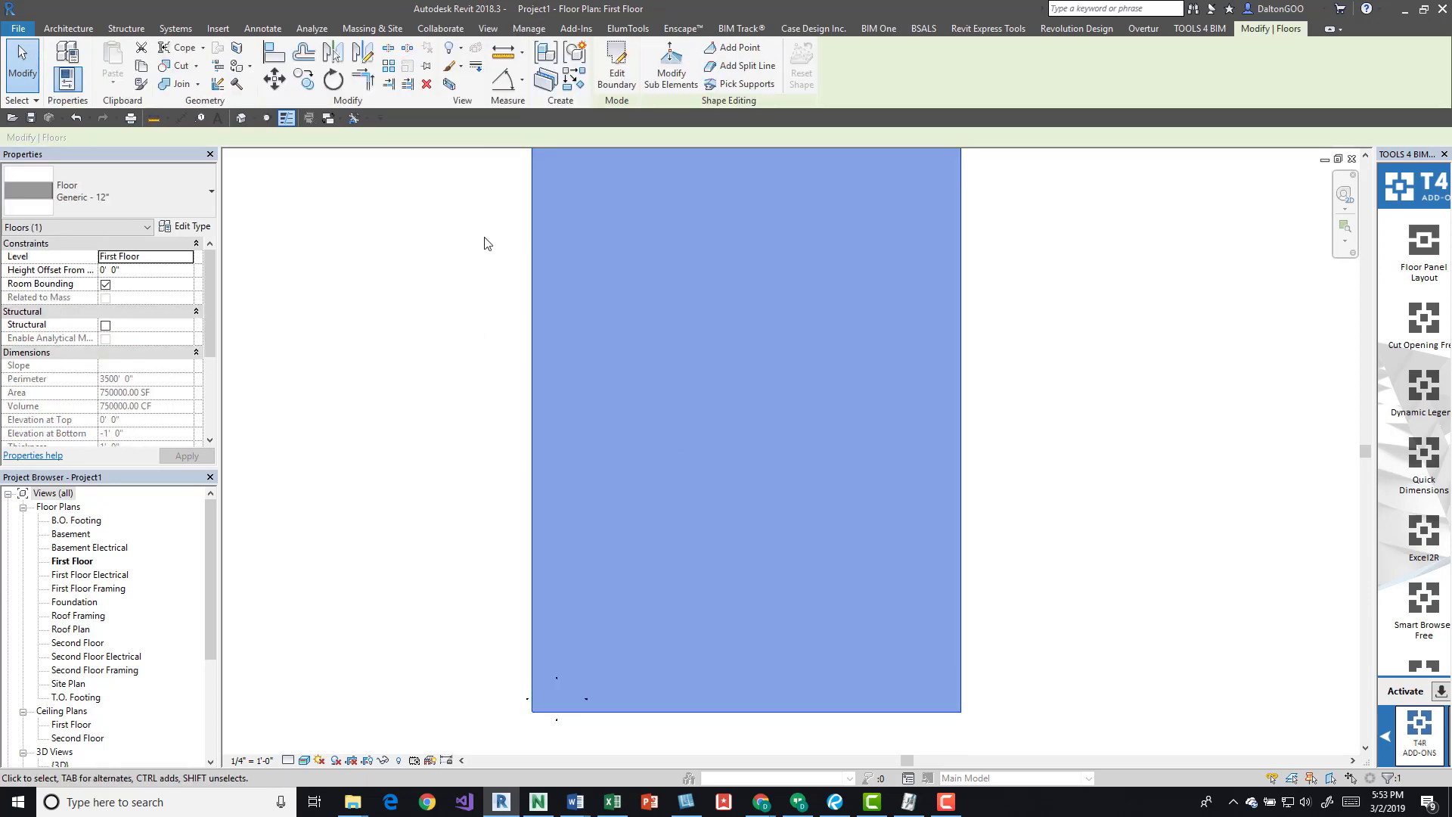
{"action": "left_click", "coordinate": [617, 61]}
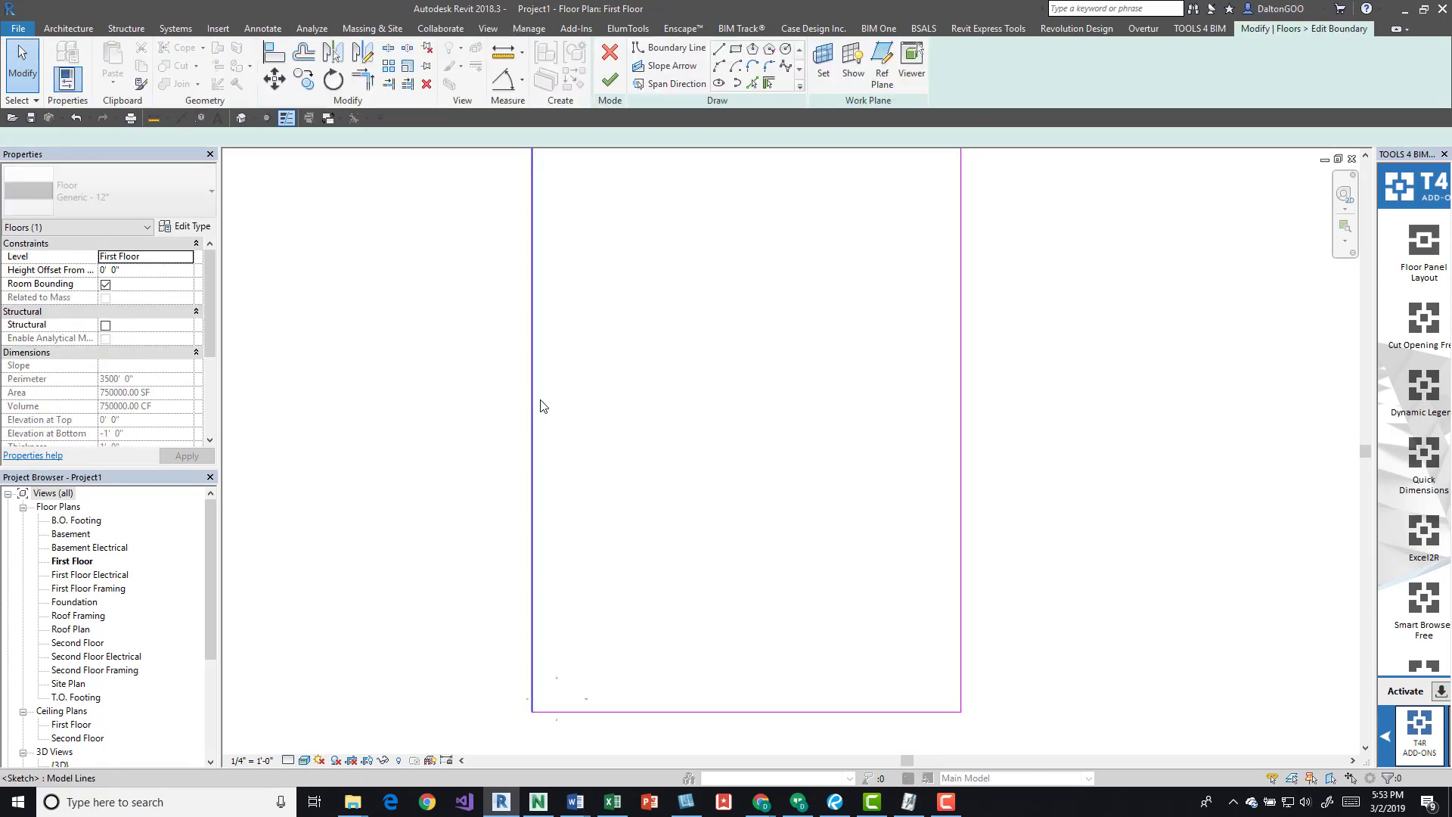
{"action": "left_click", "coordinate": [533, 361]}
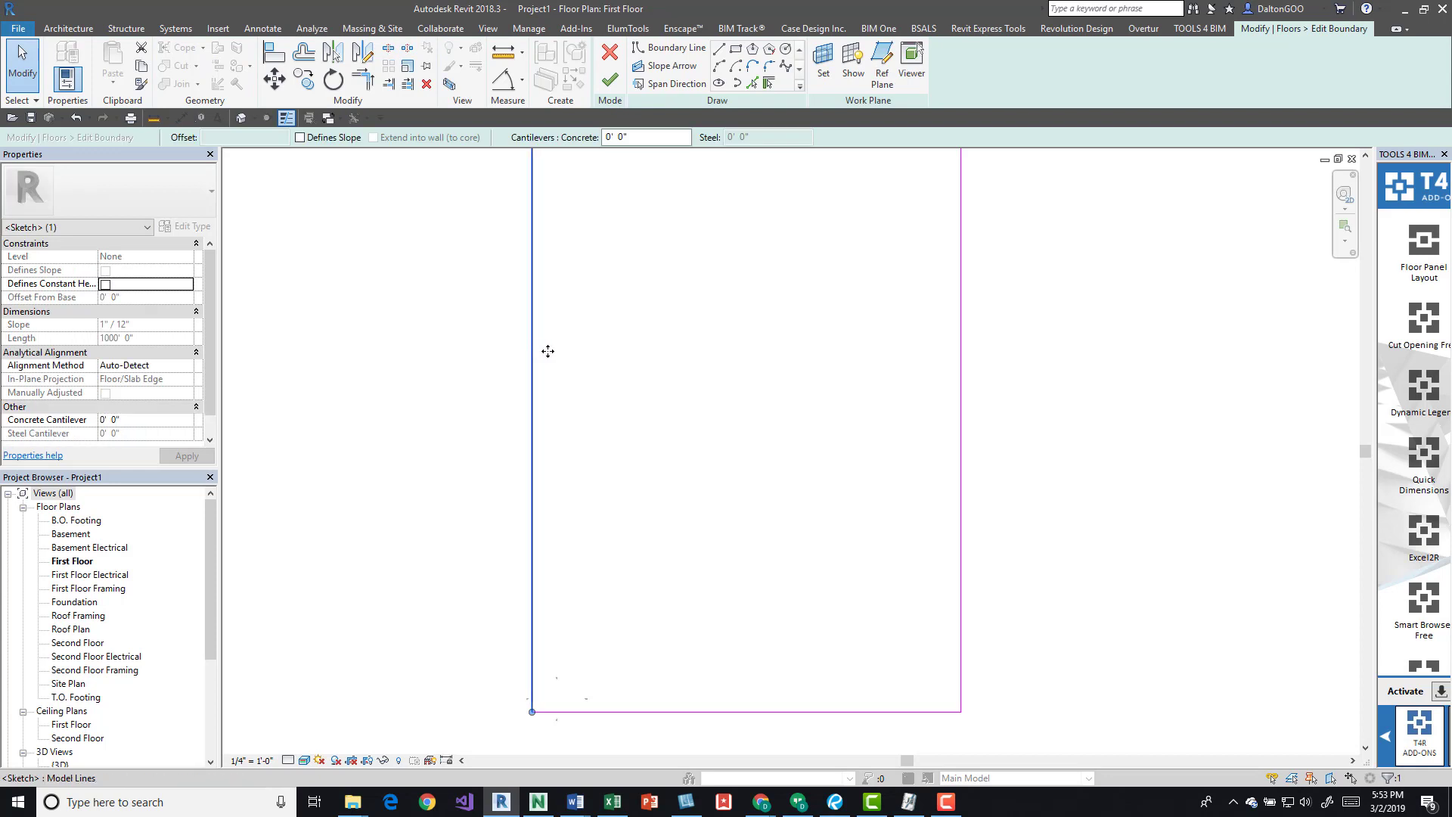
{"action": "left_click_drag", "start_coordinate": [547, 351], "coordinate": [555, 350]}
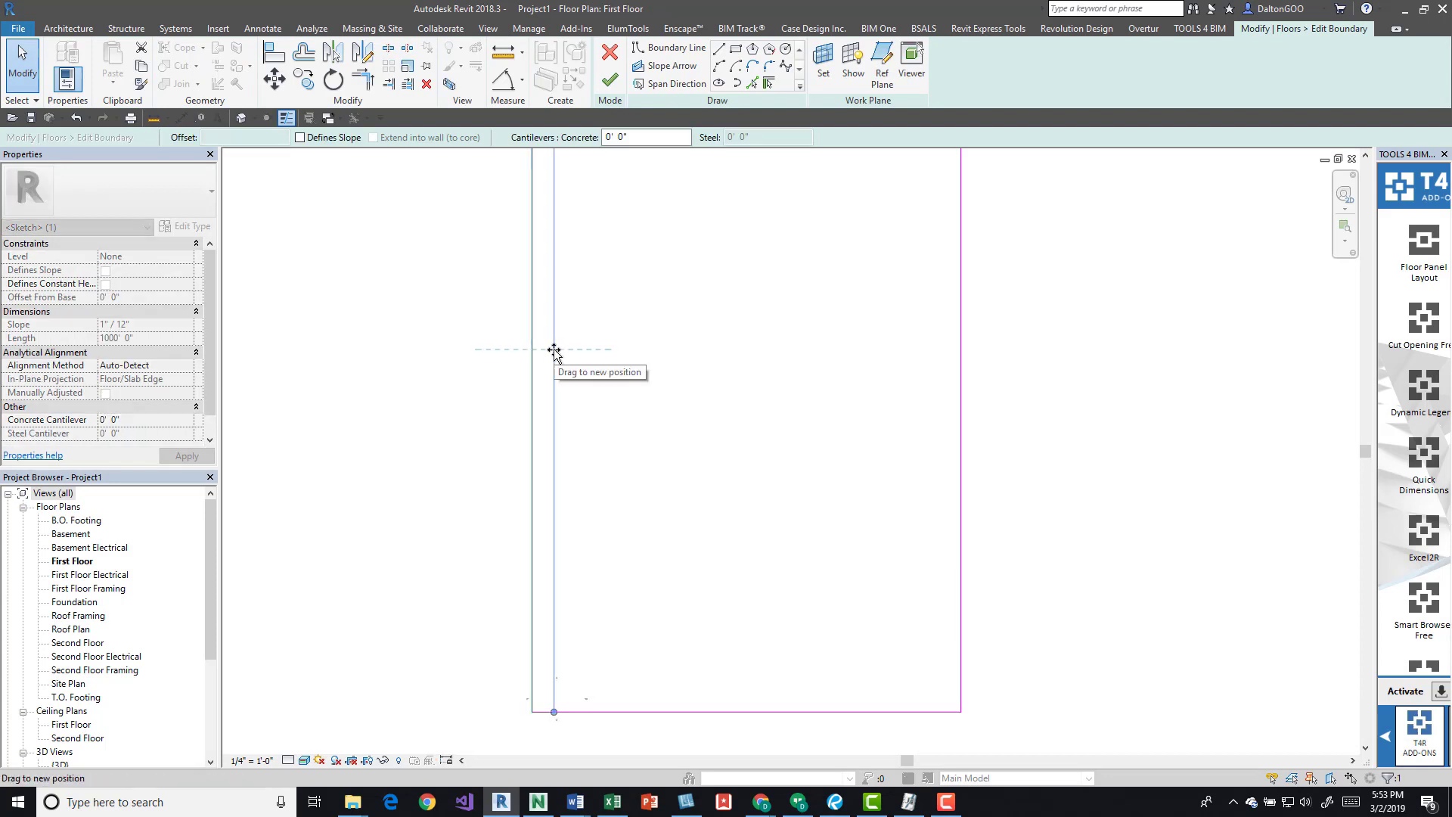
{"action": "left_click", "coordinate": [695, 711]}
{"action": "left_click_drag", "start_coordinate": [693, 701], "coordinate": [687, 693]}
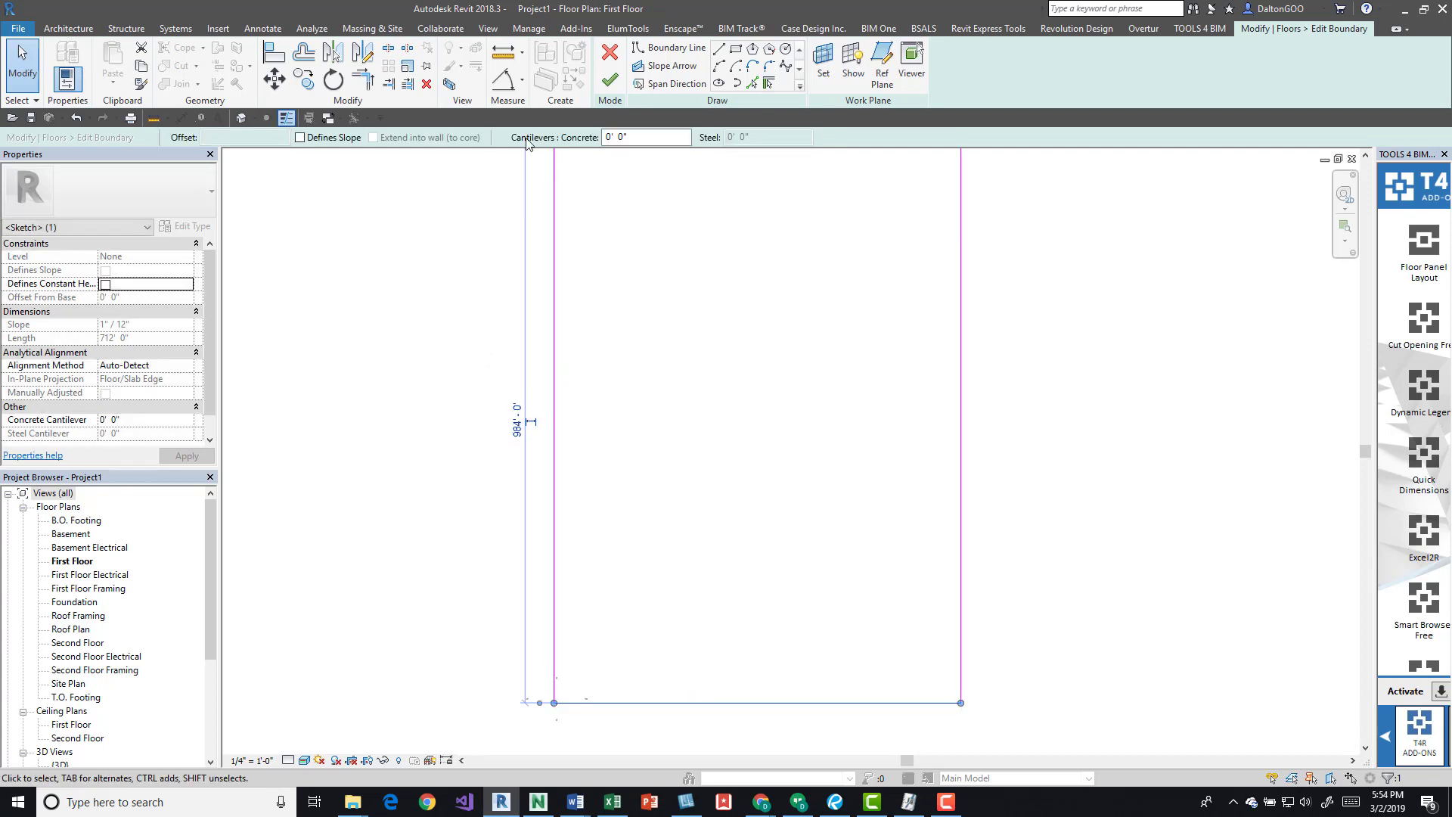
{"action": "left_click", "coordinate": [610, 79]}
{"action": "left_click", "coordinate": [1034, 399]}
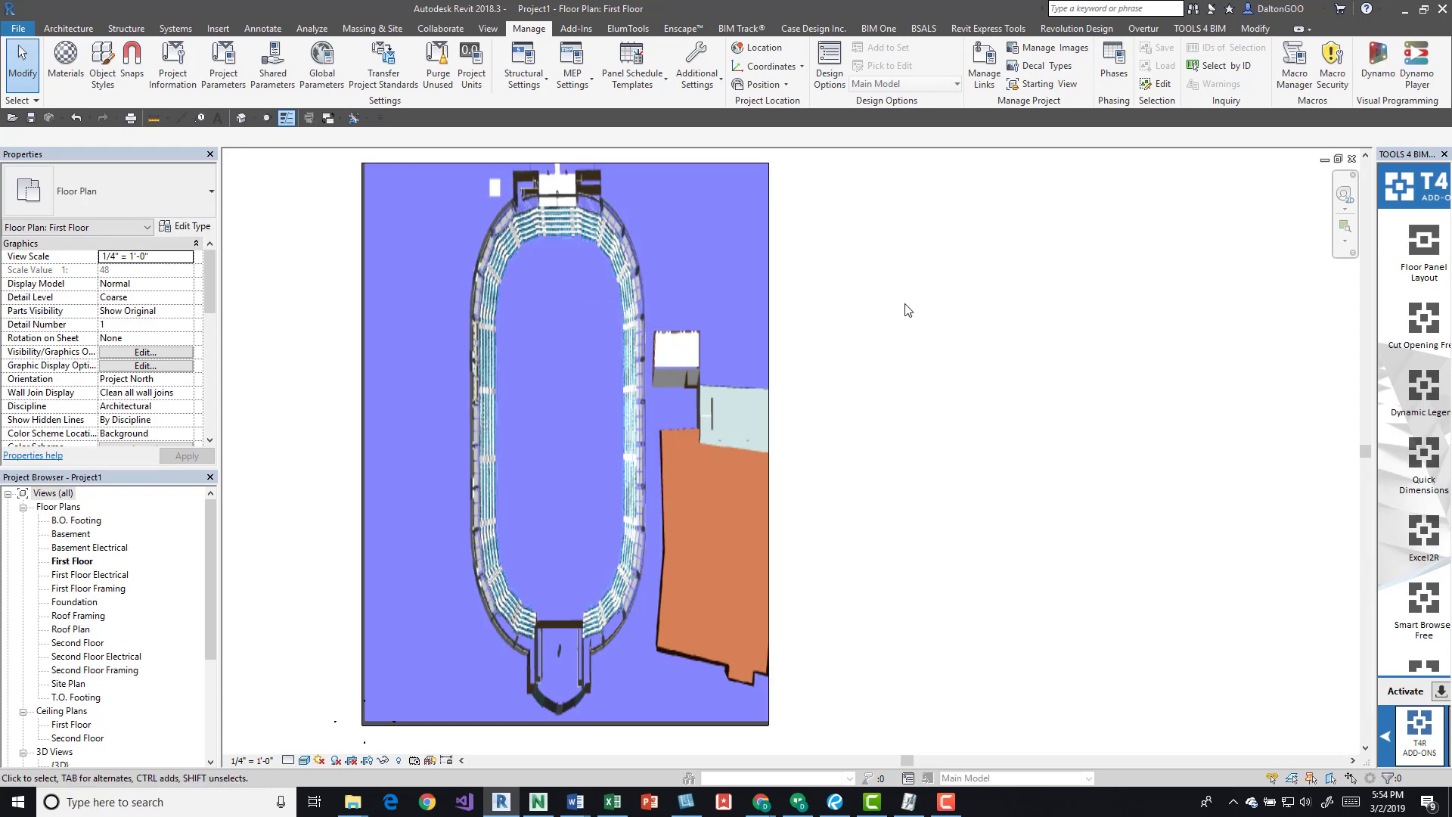
Step: Open the default 3D view and set its visual style to Realistic
{"action": "scroll", "coordinate": [908, 310], "scroll_direction": "down", "scroll_amount": 3}
{"action": "scroll", "coordinate": [672, 478], "scroll_direction": "up", "scroll_amount": 1}
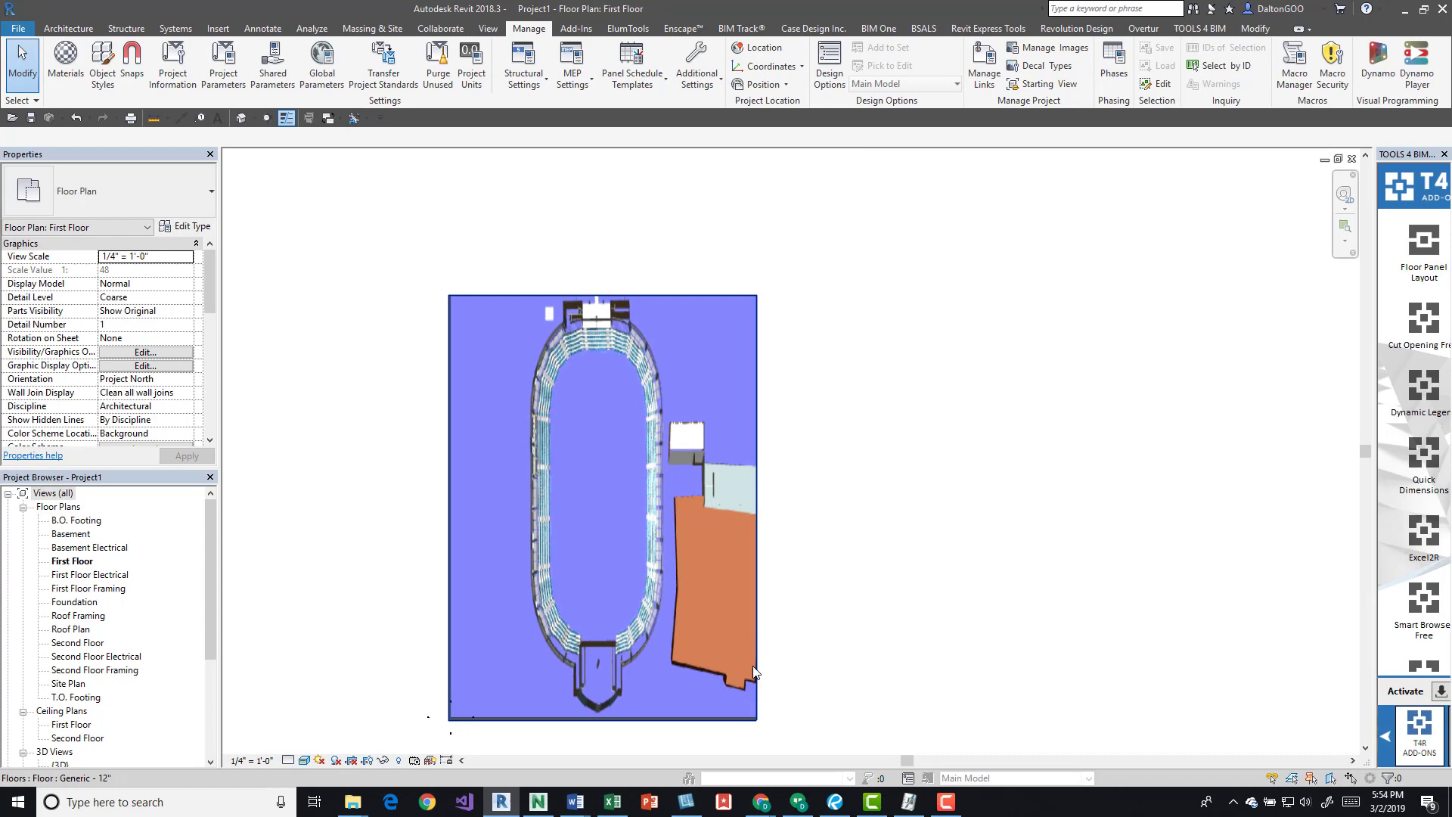
{"action": "middle_click_drag", "start_coordinate": [382, 582], "coordinate": [423, 520]}
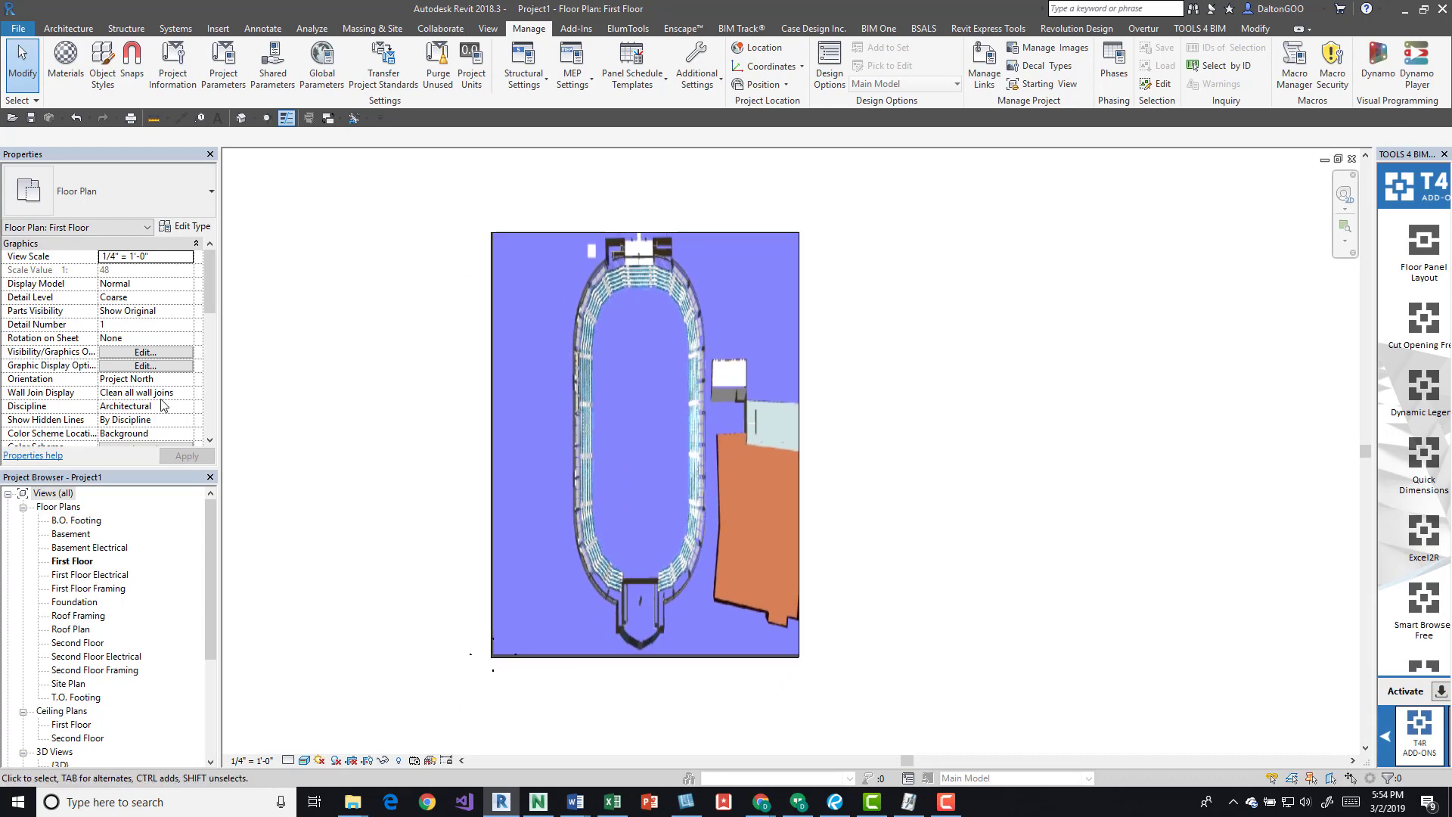
{"action": "left_click", "coordinate": [240, 119]}
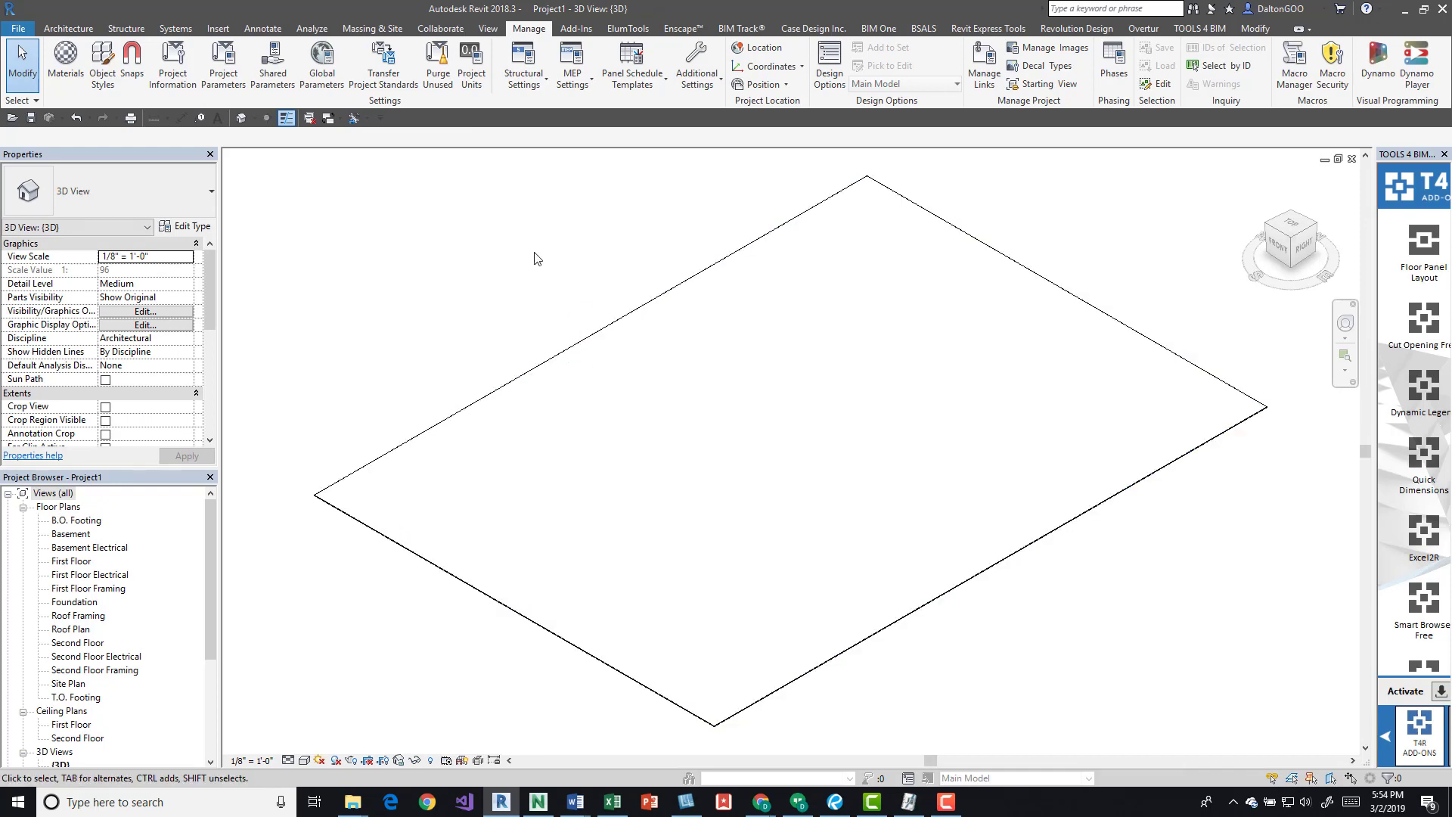
{"action": "left_click", "coordinate": [305, 760]}
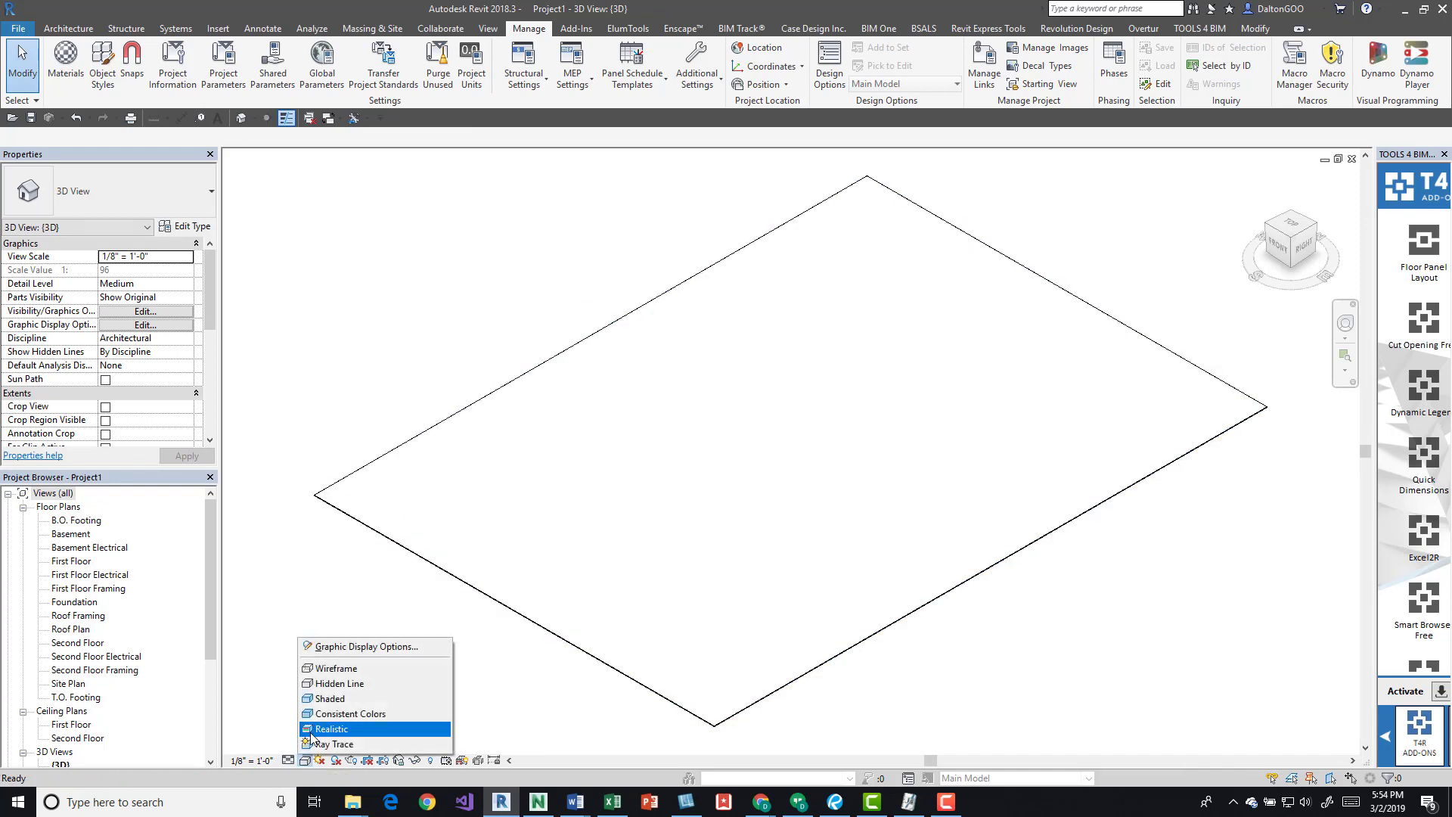
{"action": "left_click", "coordinate": [318, 730]}
Step: Orbit to a tilted angle looking down on the stadium-image floor
{"action": "mouse_move", "coordinate": [465, 291]}
{"action": "middle_mouse_down", "text": "shift"}
{"action": "mouse_move", "coordinate": [502, 412]}
{"action": "mouse_move", "coordinate": [609, 437]}
{"action": "middle_mouse_up", "text": "shift"}
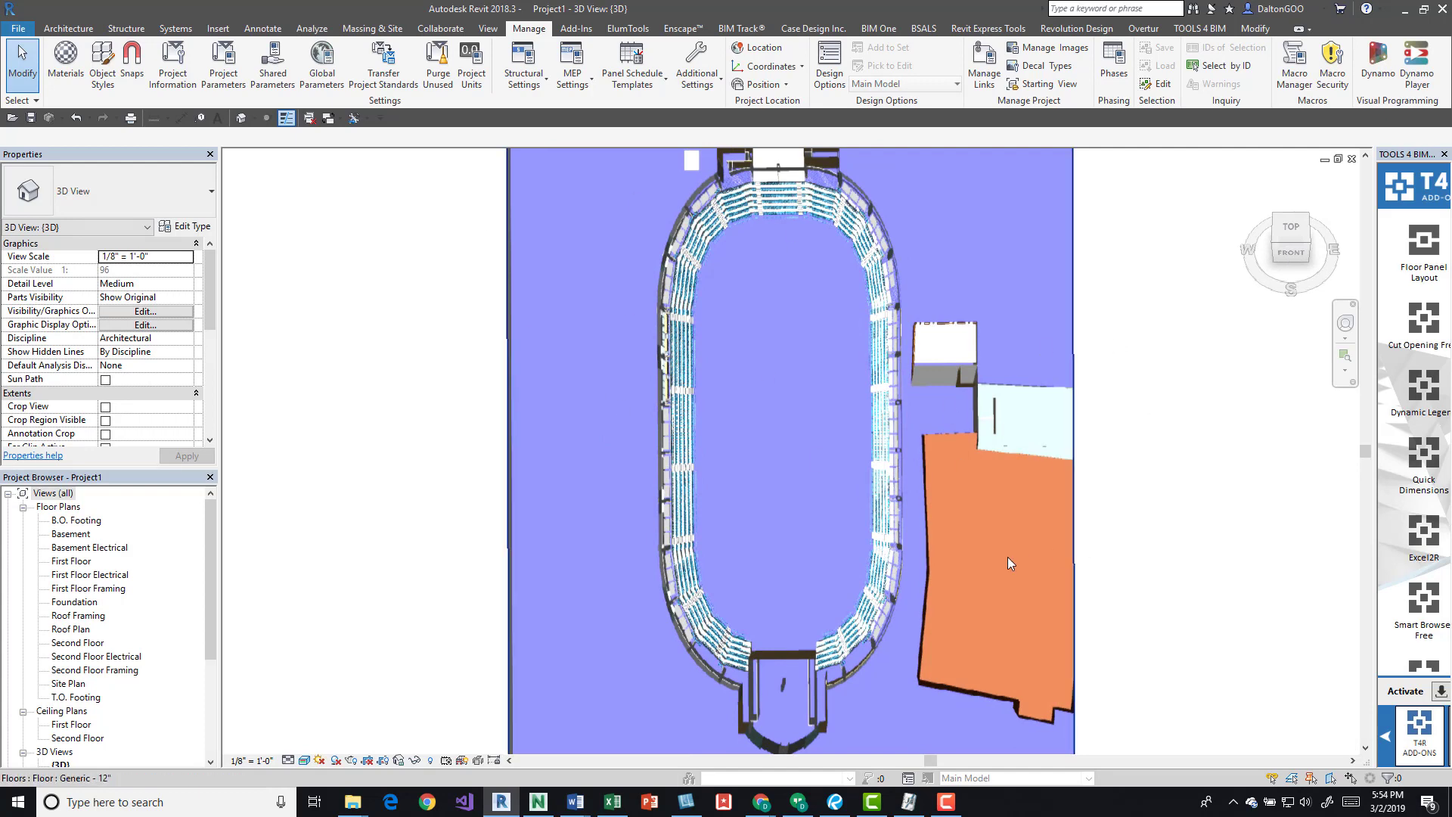
{"action": "middle_click_drag", "start_coordinate": [1008, 559], "coordinate": [873, 433], "text": "shift"}
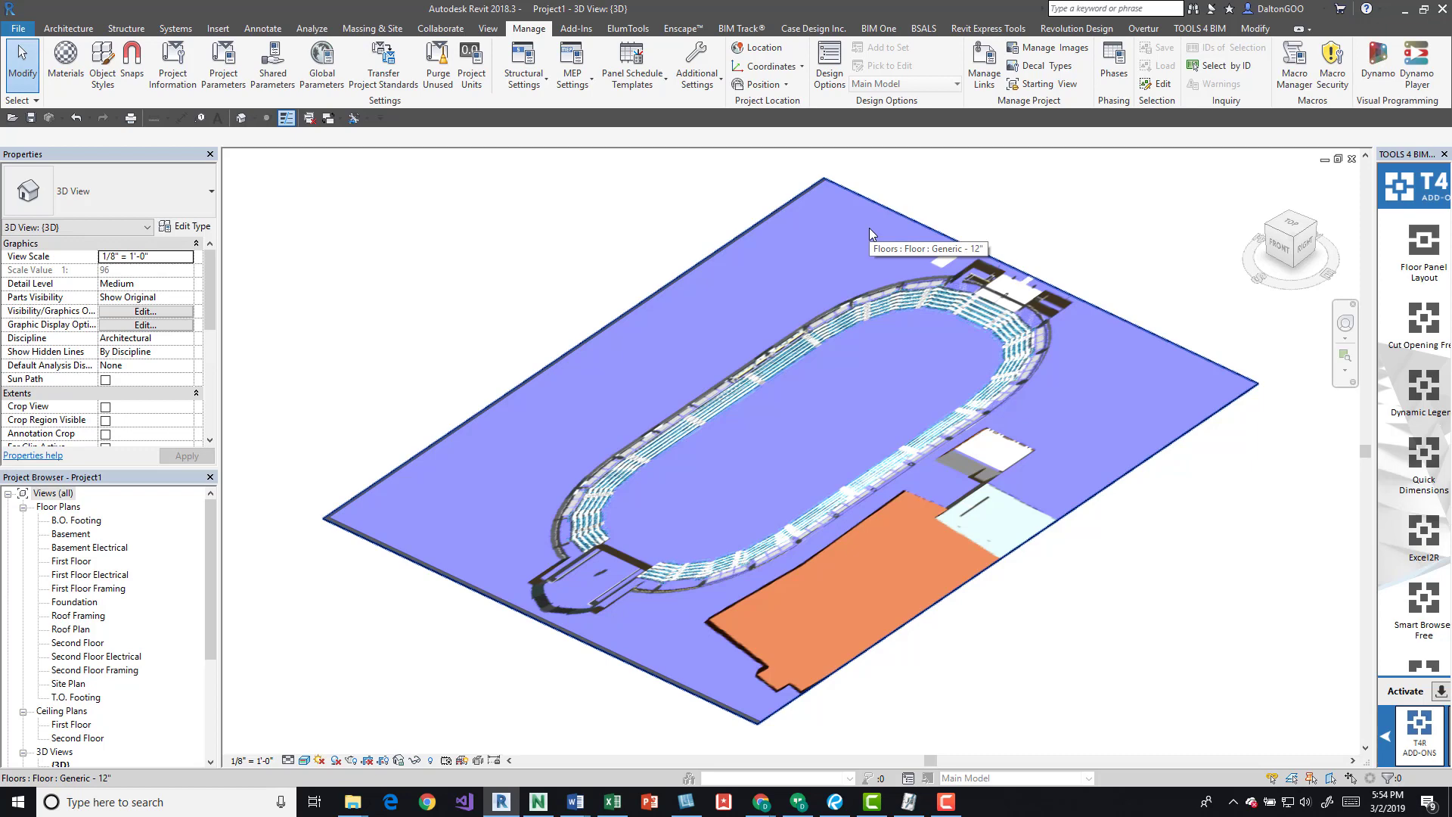
{"action": "middle_click_drag", "start_coordinate": [800, 504], "coordinate": [900, 554], "text": "shift"}
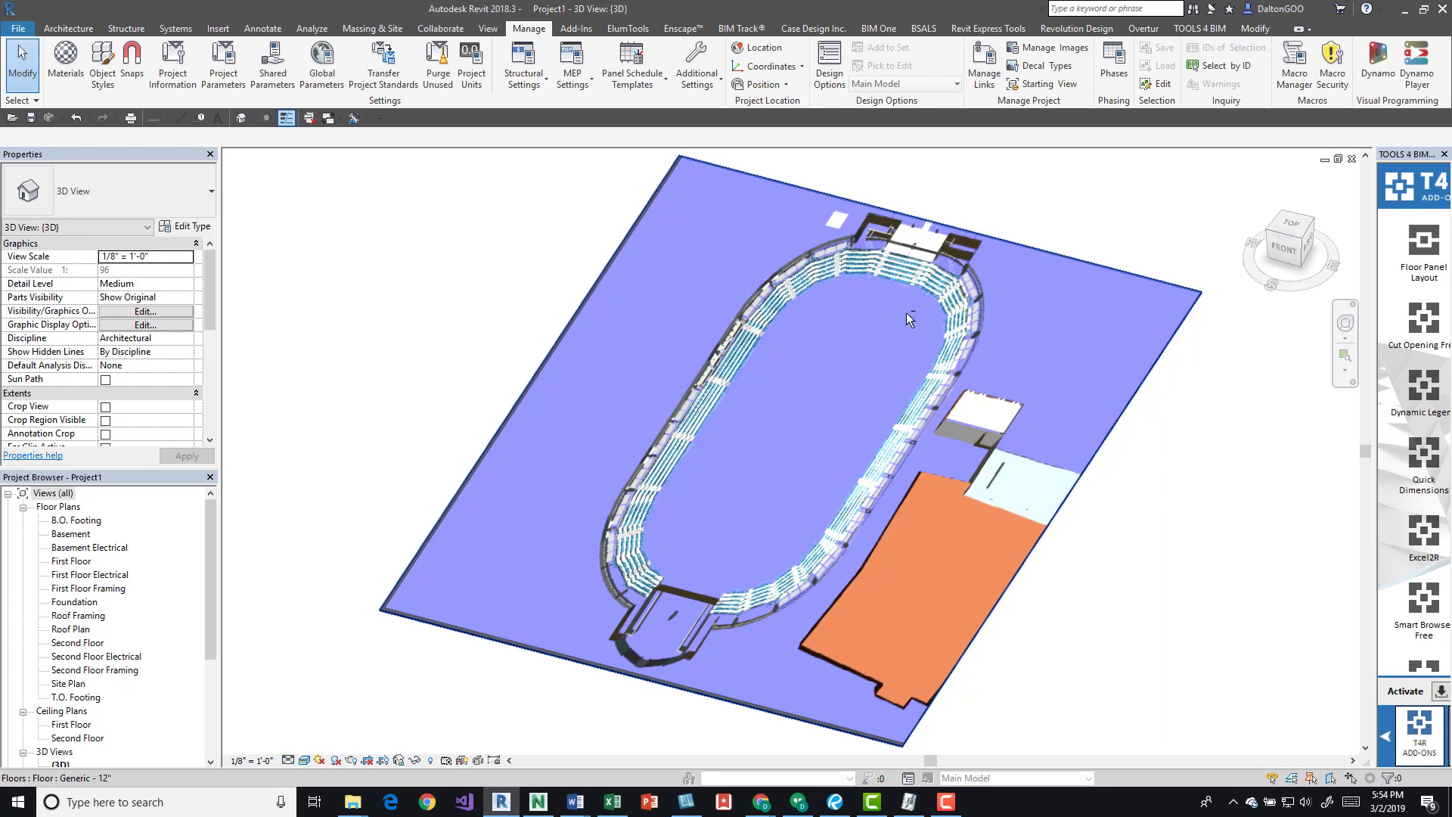
{"action": "middle_click_drag", "start_coordinate": [735, 363], "coordinate": [742, 290], "text": "shift"}
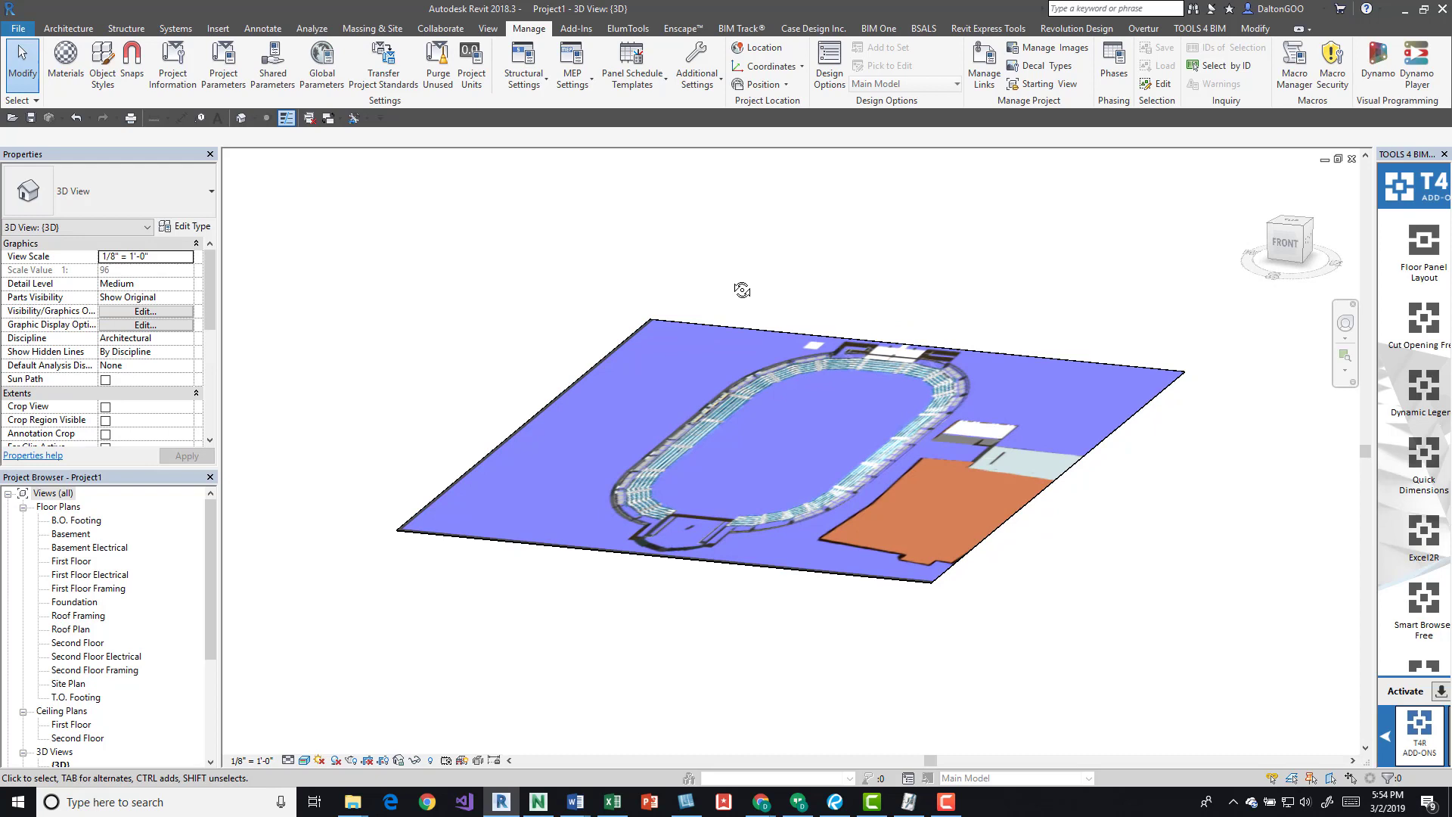